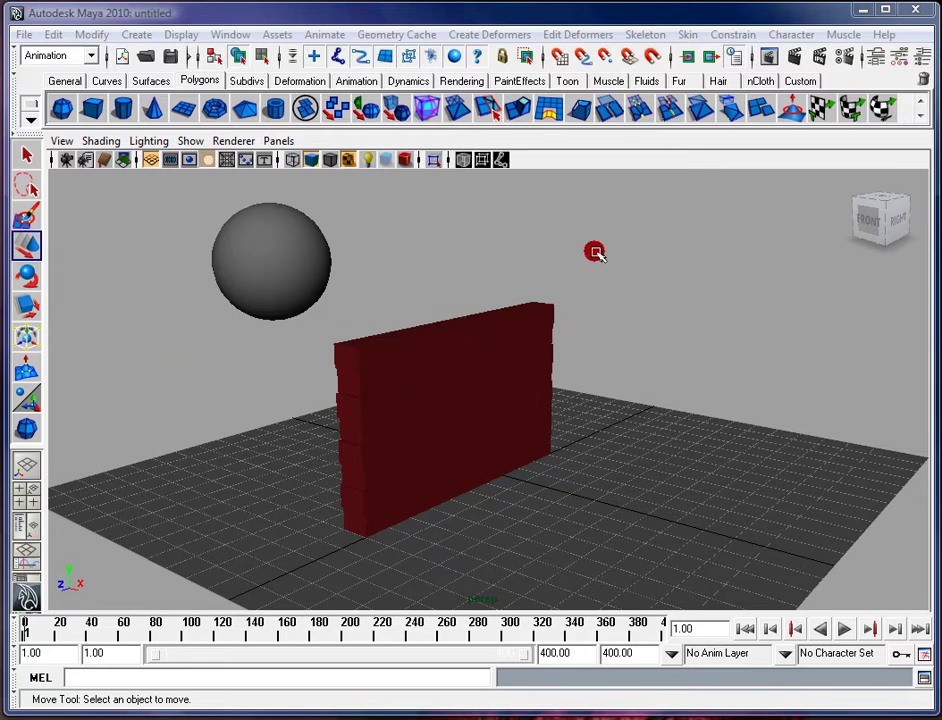
# Orbit around the wall and sphere and select a couple of bricks.
pyautogui.keyDown('alt'); pyautogui.moveTo(595, 252); pyautogui.dragTo(570, 246); pyautogui.keyUp('alt')
pyautogui.keyDown('alt'); pyautogui.moveTo(423, 349); pyautogui.dragTo(376, 307); pyautogui.keyUp('alt')
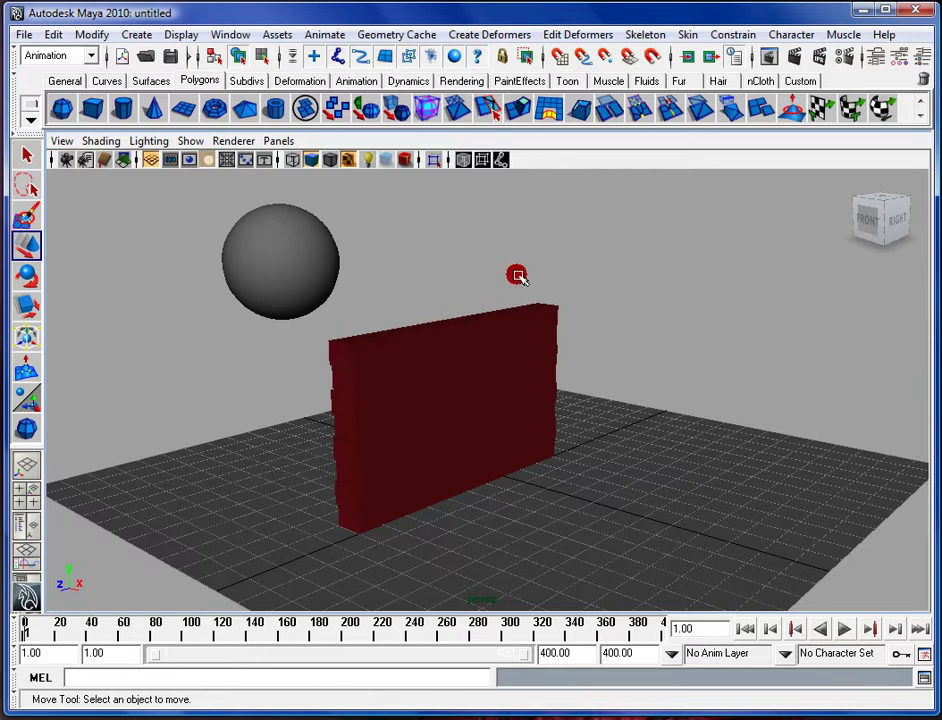
pyautogui.keyDown('alt'); pyautogui.moveTo(515, 274); pyautogui.dragTo(483, 281); pyautogui.keyUp('alt')
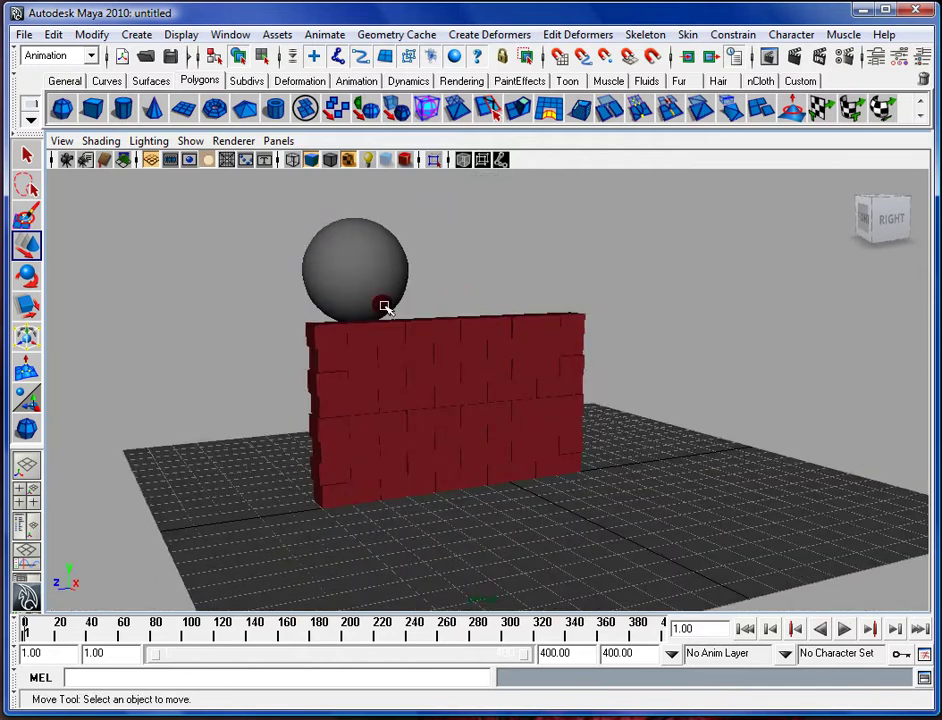
pyautogui.moveTo(385, 307)
pyautogui.keyDown('alt'); pyautogui.mouseDown()
pyautogui.moveTo(435, 305)
pyautogui.moveTo(425, 330)
pyautogui.moveTo(317, 318)
pyautogui.moveTo(454, 294)
pyautogui.moveTo(545, 301)
pyautogui.moveTo(374, 316)
pyautogui.moveTo(343, 303)
pyautogui.moveTo(244, 302)
pyautogui.moveTo(332, 296)
pyautogui.moveTo(387, 330)
pyautogui.moveTo(498, 322)
pyautogui.moveTo(376, 329)
pyautogui.mouseUp(); pyautogui.keyUp('alt')
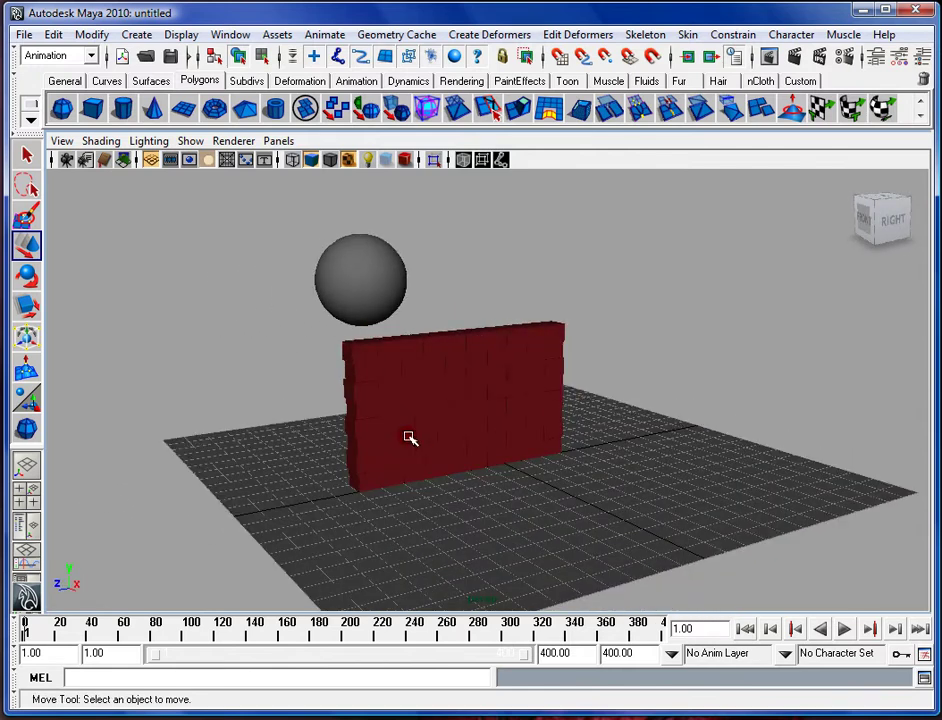
pyautogui.click(520, 392)
pyautogui.click(440, 385)
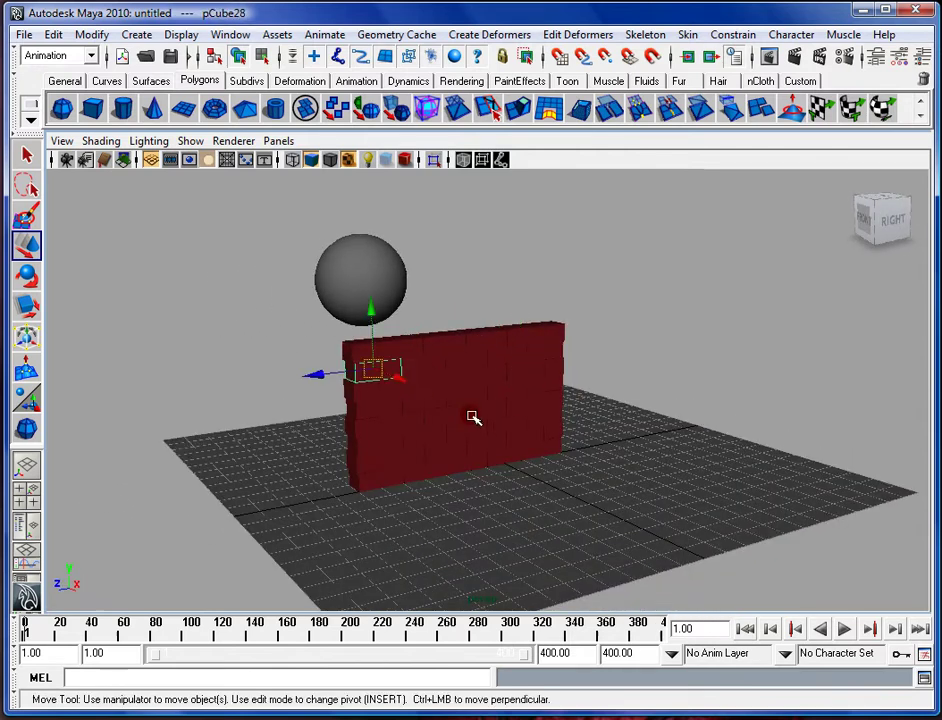
# Select the sphere and switch to the Dynamics menu set.
pyautogui.moveTo(475, 414)
pyautogui.keyDown('alt'); pyautogui.mouseDown()
pyautogui.moveTo(355, 381)
pyautogui.moveTo(357, 395)
pyautogui.moveTo(469, 414)
pyautogui.moveTo(355, 387)
pyautogui.moveTo(473, 406)
pyautogui.moveTo(524, 423)
pyautogui.moveTo(519, 414)
pyautogui.moveTo(456, 414)
pyautogui.moveTo(484, 415)
pyautogui.mouseUp(); pyautogui.keyUp('alt')
pyautogui.keyDown('alt'); pyautogui.moveTo(290, 358); pyautogui.dragTo(308, 355); pyautogui.keyUp('alt')
pyautogui.click(278, 310)
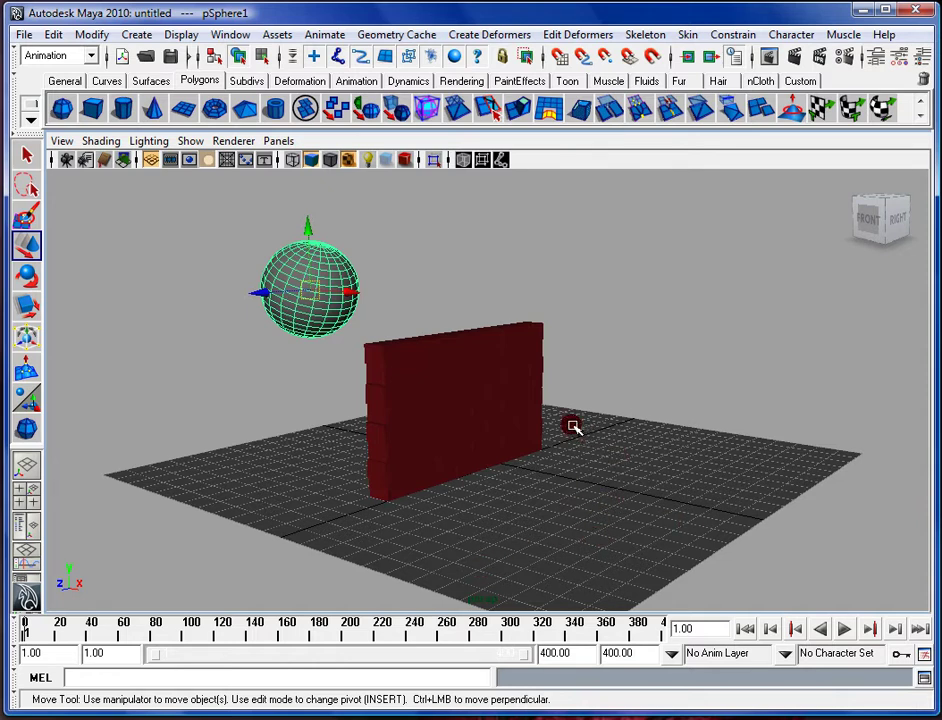
pyautogui.keyDown('alt'); pyautogui.moveTo(460, 370); pyautogui.dragTo(474, 403); pyautogui.keyUp('alt')
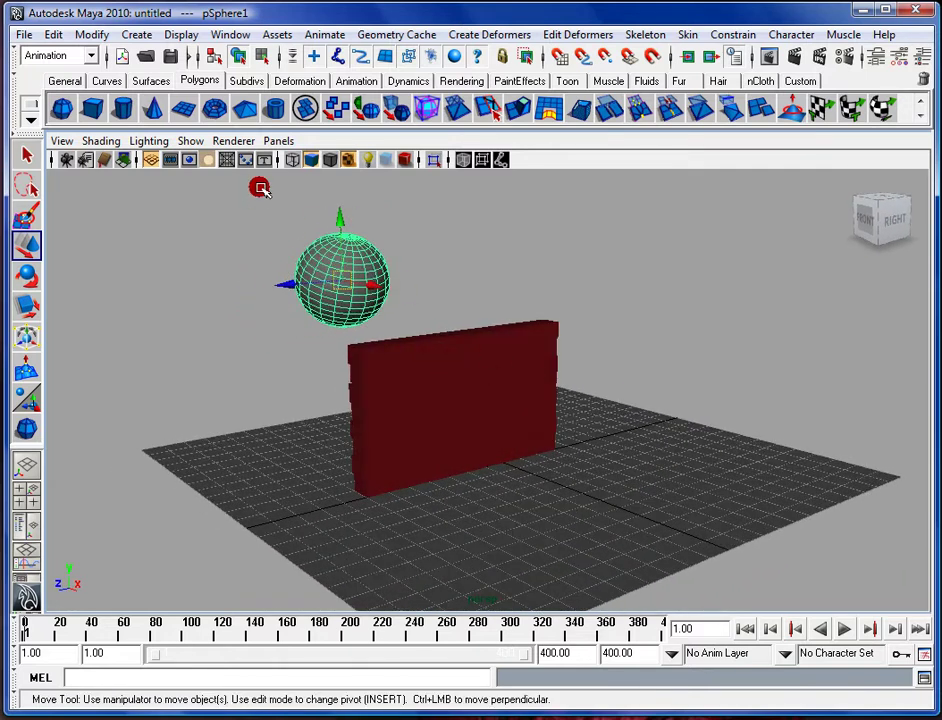
pyautogui.click(91, 54)
pyautogui.moveTo(93, 50); pyautogui.dragTo(68, 123)
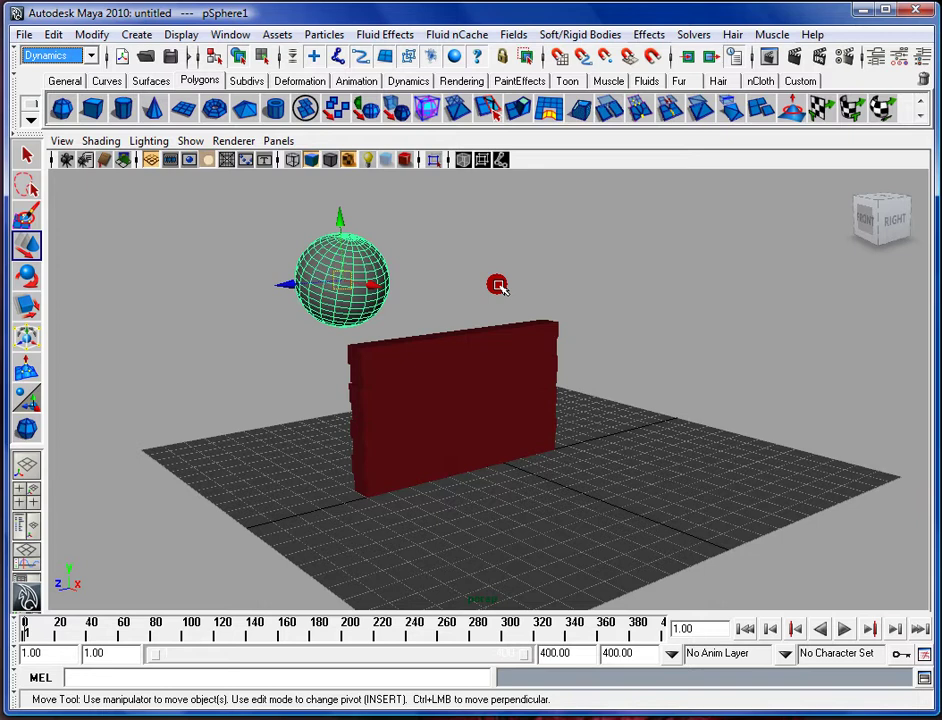
pyautogui.click(88, 56)
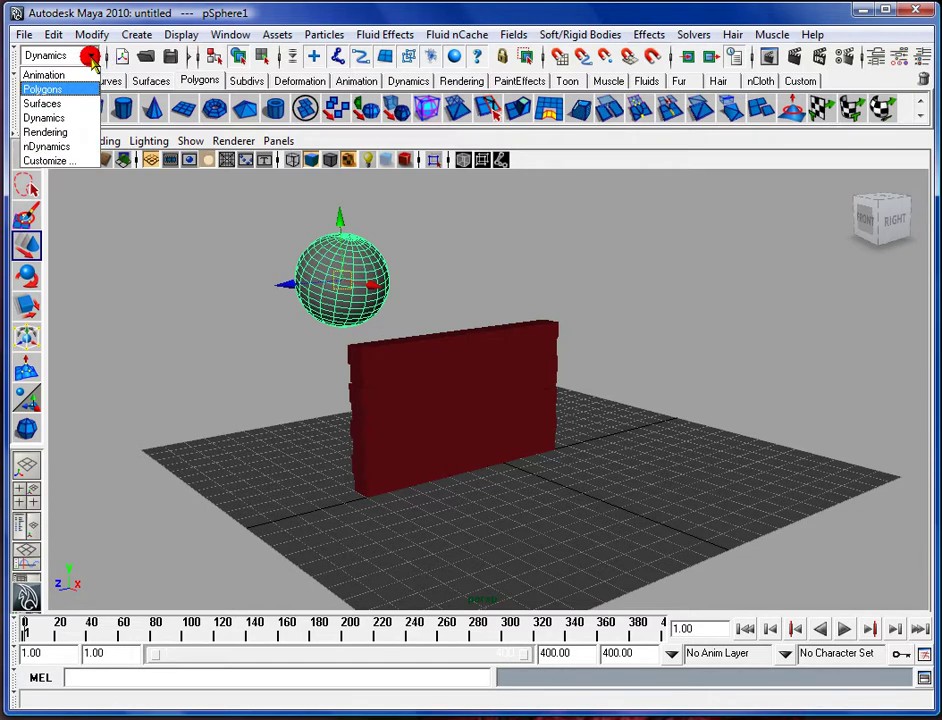
pyautogui.click(76, 117)
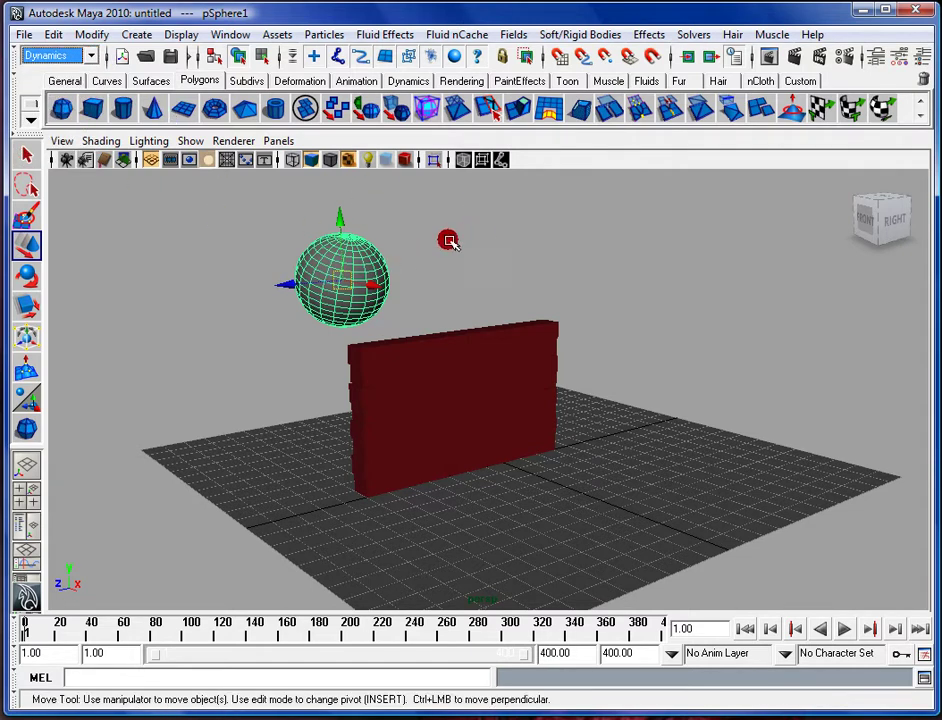
pyautogui.click(567, 283)
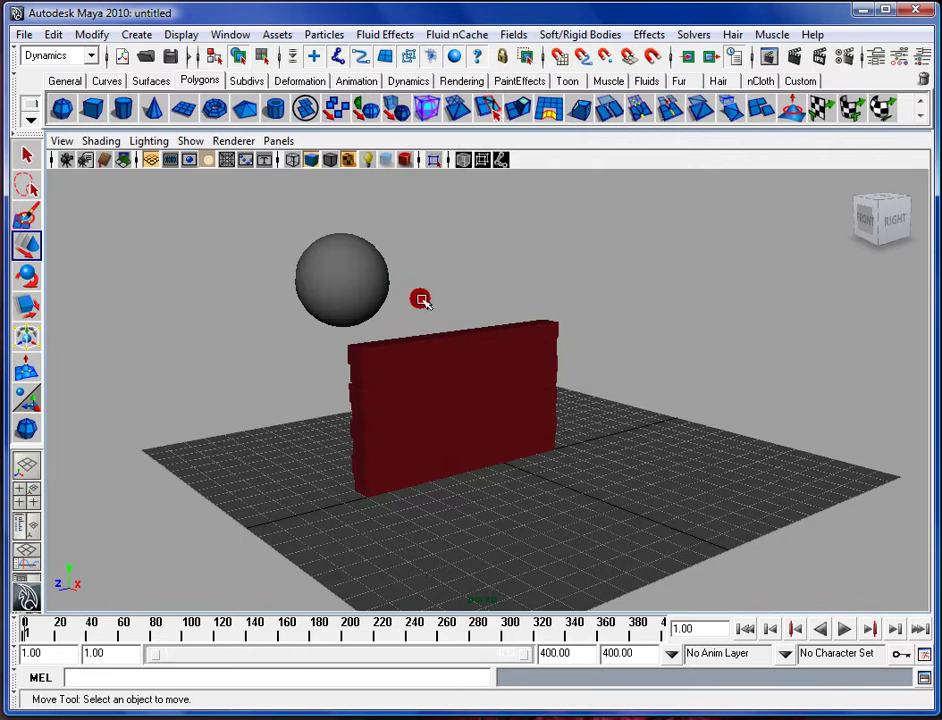
pyautogui.click(353, 286)
pyautogui.keyDown('alt'); pyautogui.moveTo(473, 292); pyautogui.dragTo(503, 292); pyautogui.keyUp('alt')
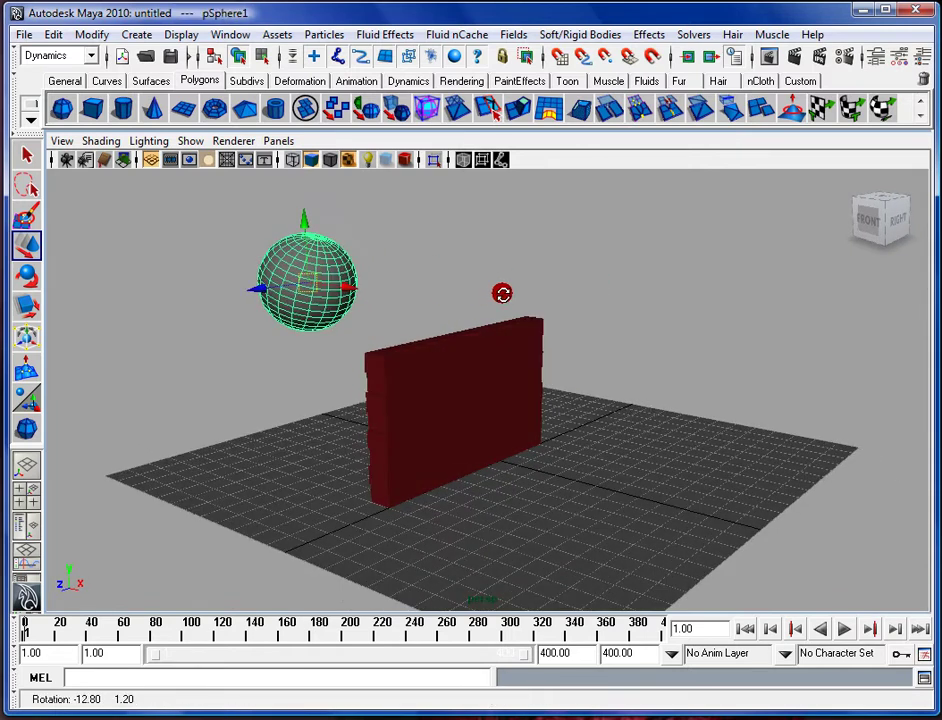
pyautogui.click(845, 629)
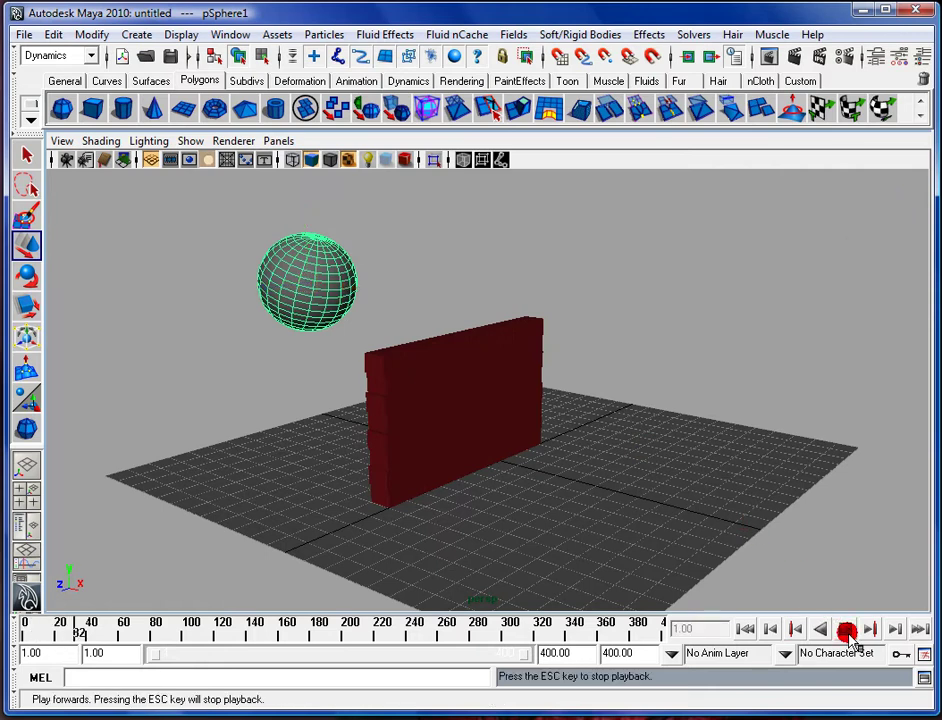
pyautogui.click(846, 632)
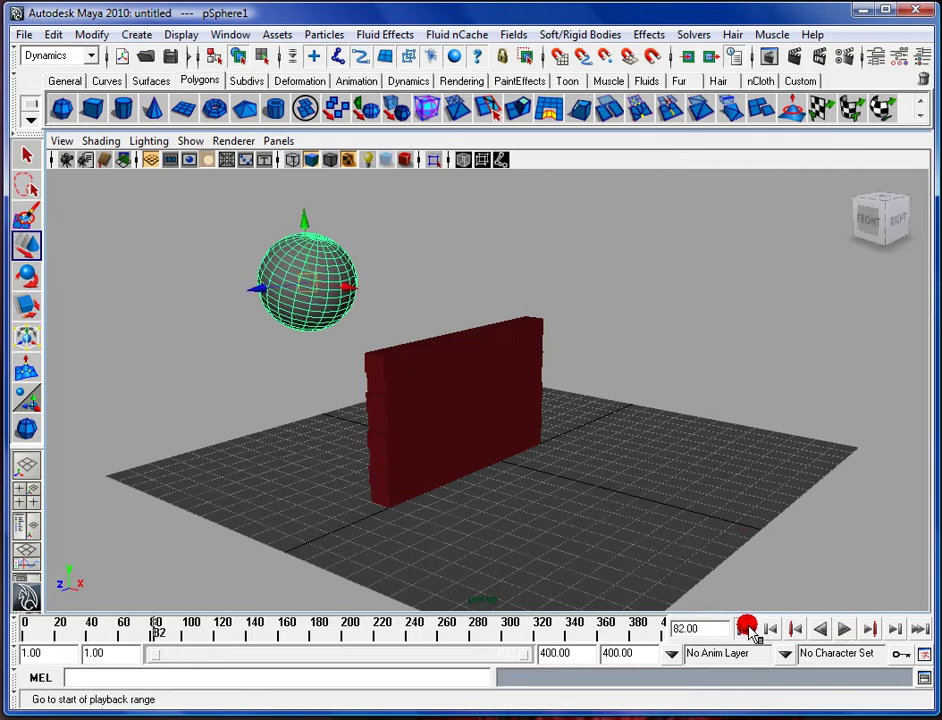
pyautogui.click(748, 629)
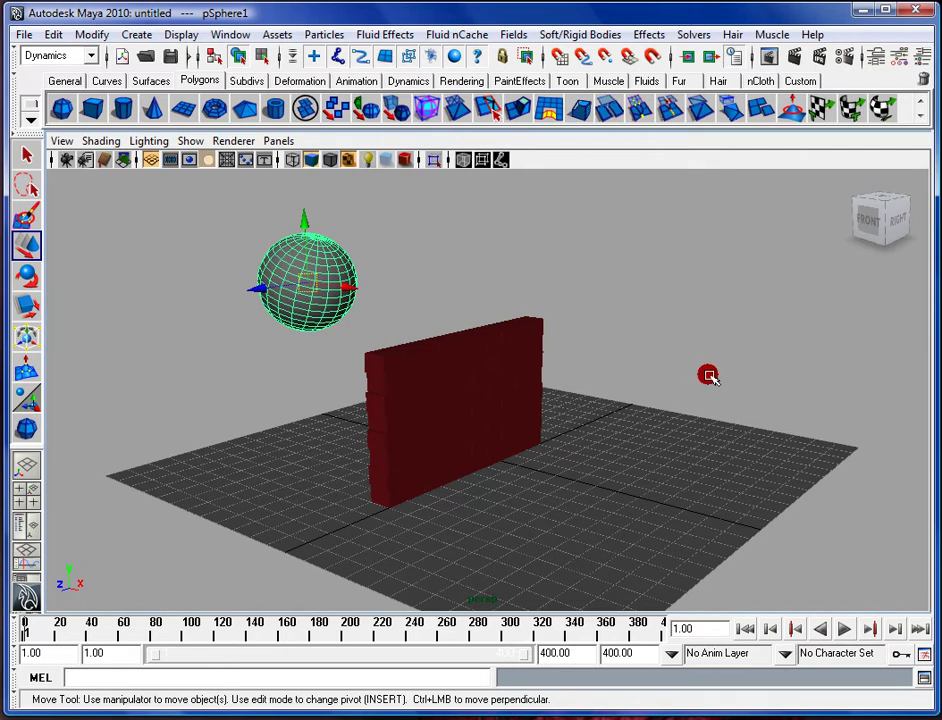
pyautogui.click(700, 437)
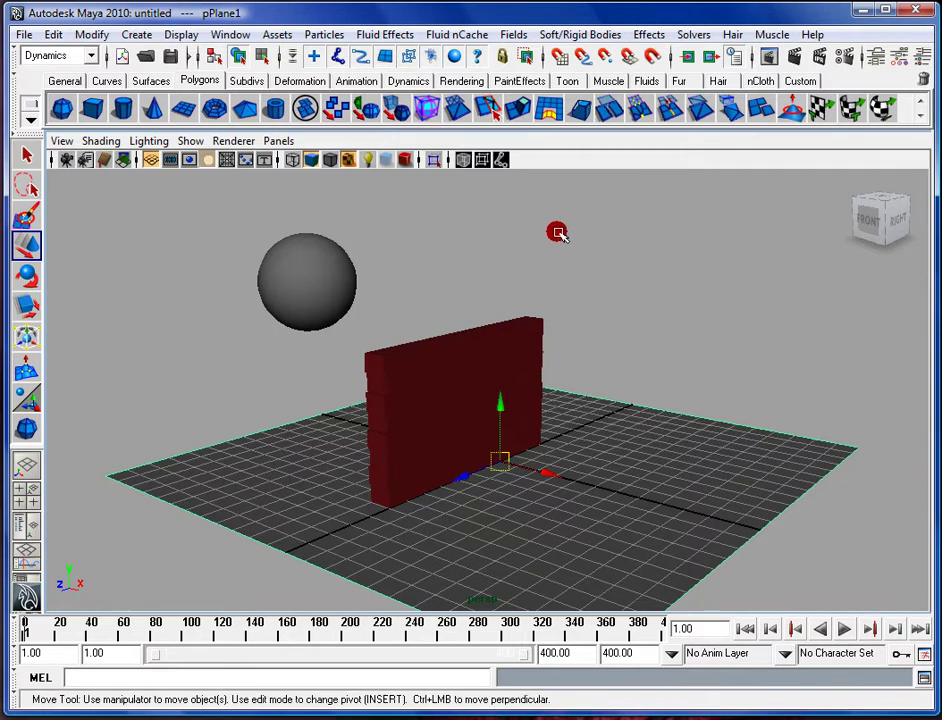
# Make the ground plane a passive rigid body.
pyautogui.click(575, 37)
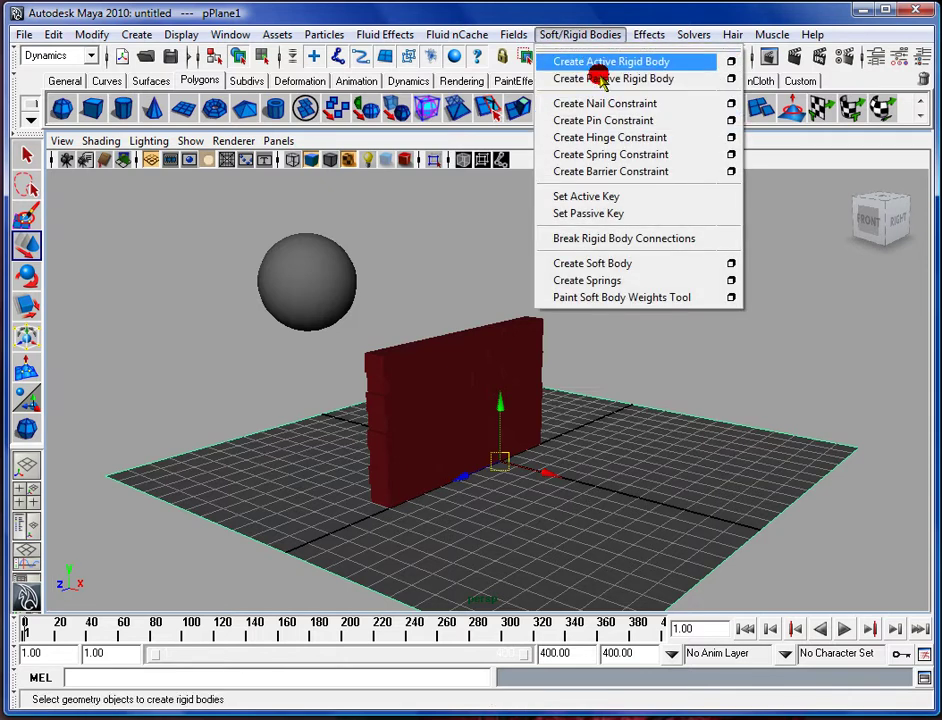
pyautogui.click(583, 30)
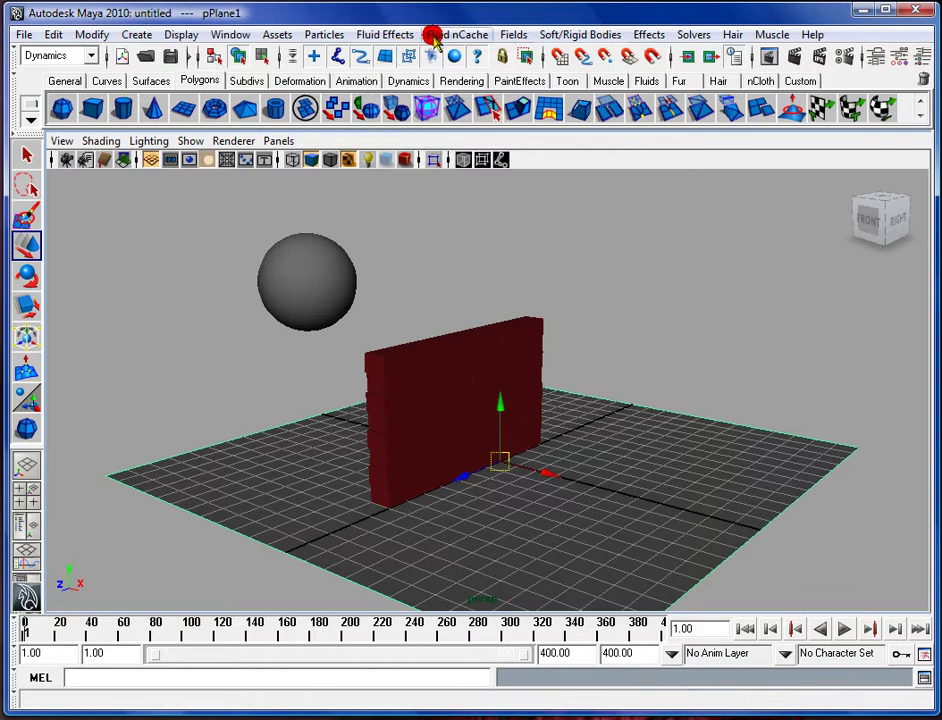
pyautogui.click(589, 36)
pyautogui.click(599, 78)
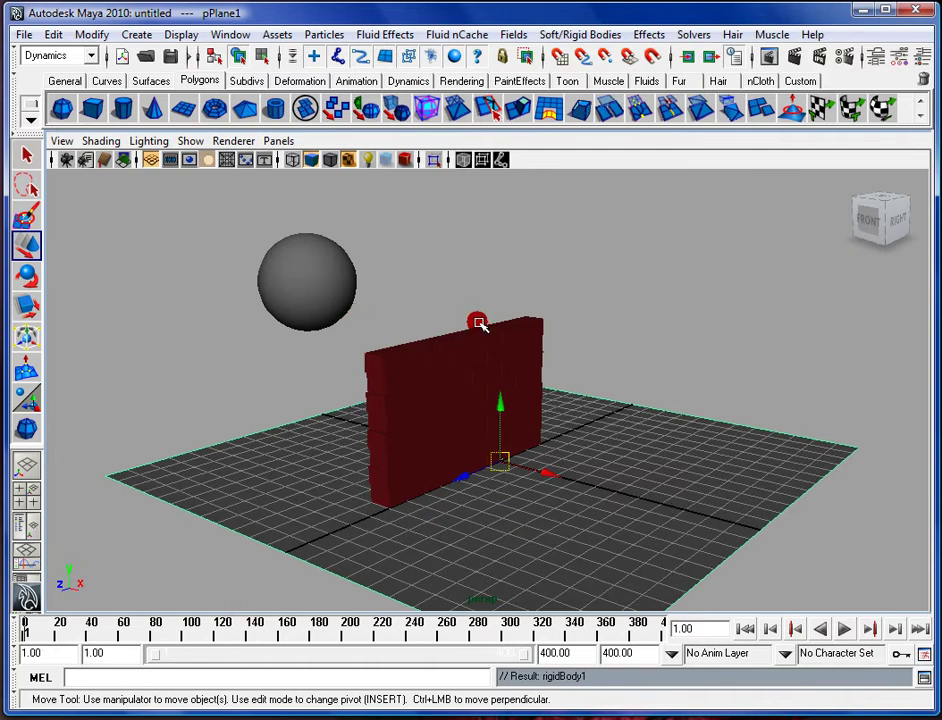
# Marquee-select all the wall bricks and make them active rigid bodies.
pyautogui.keyDown('alt'); pyautogui.moveTo(452, 271); pyautogui.dragTo(590, 532); pyautogui.keyUp('alt')
pyautogui.moveTo(717, 365); pyautogui.dragTo(729, 590)
pyautogui.keyDown('alt'); pyautogui.moveTo(662, 368); pyautogui.dragTo(635, 378); pyautogui.keyUp('alt')
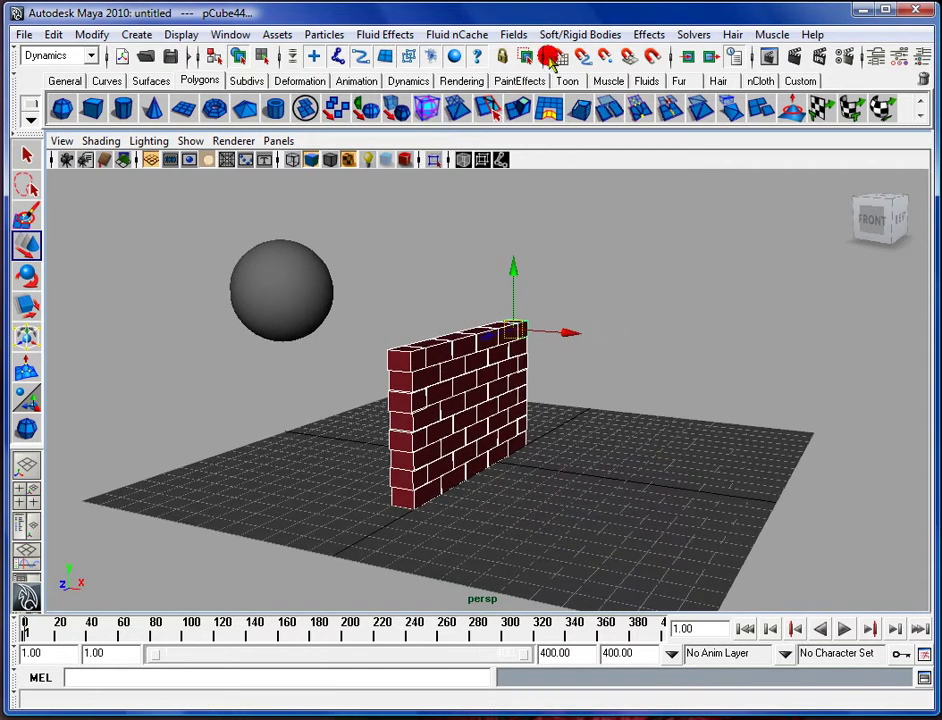
pyautogui.click(563, 31)
pyautogui.click(582, 61)
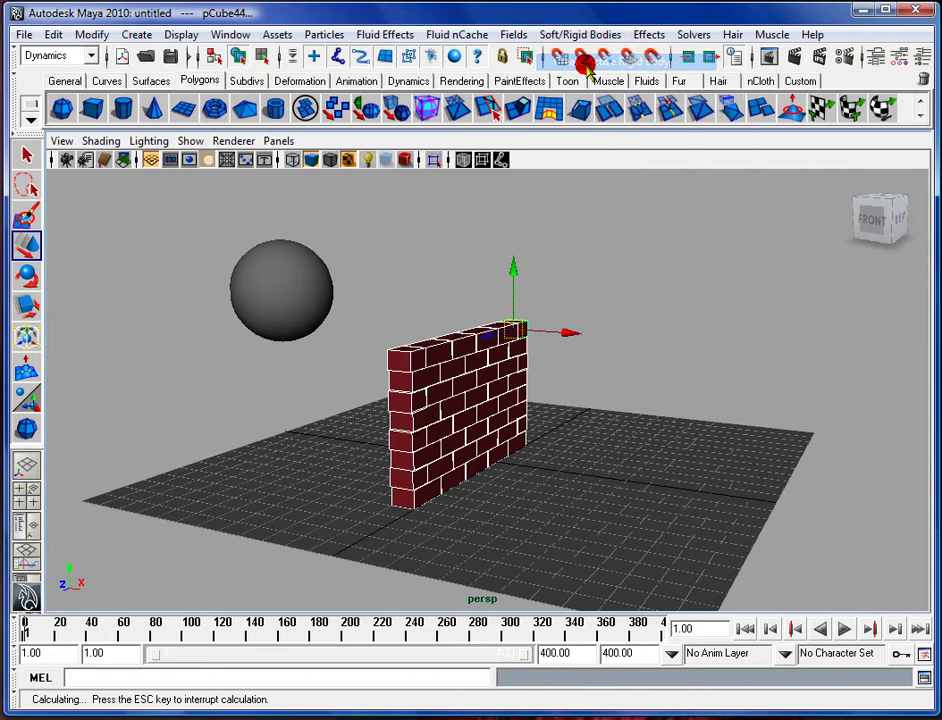
# Play the simulation briefly, then rewind to frame 1.
pyautogui.click(845, 628)
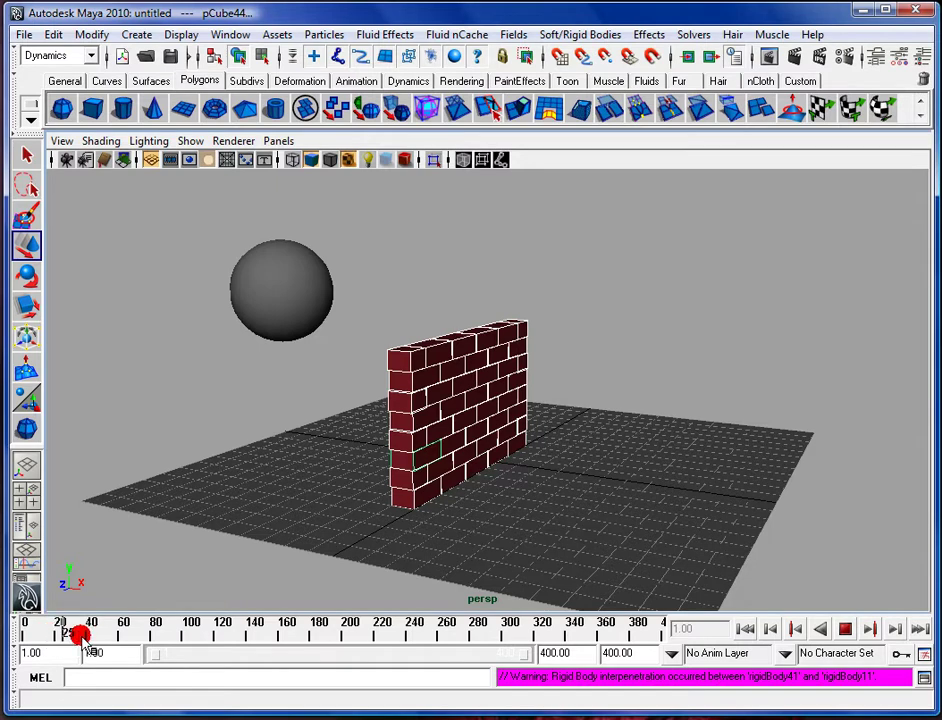
pyautogui.click(852, 628)
pyautogui.click(745, 628)
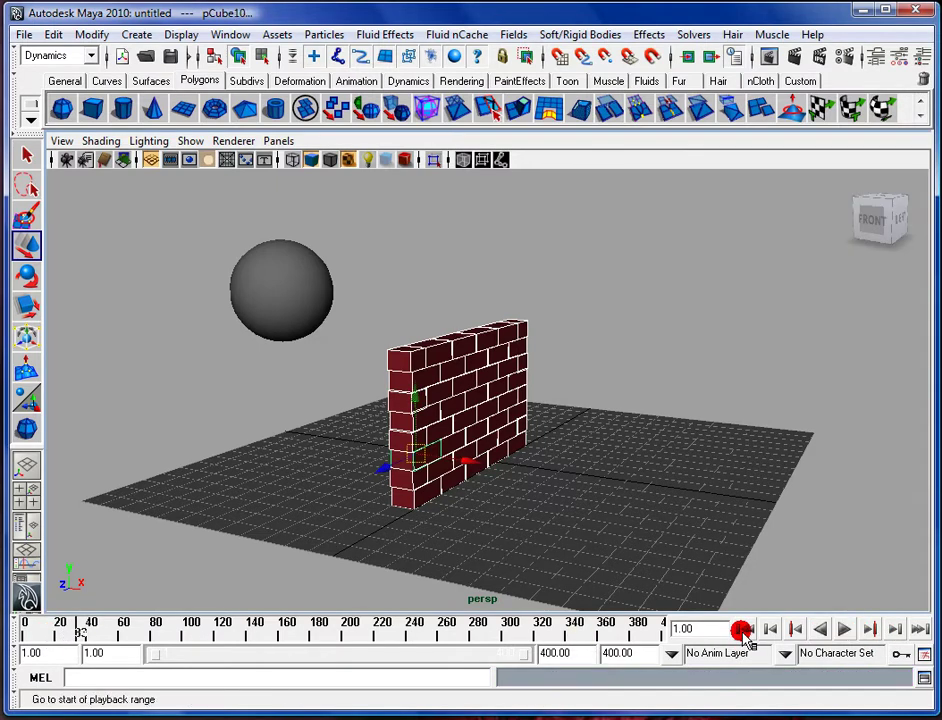
# Make the sphere an active rigid body with Create Active Rigid Body, then deselect it.
pyautogui.click(290, 280)
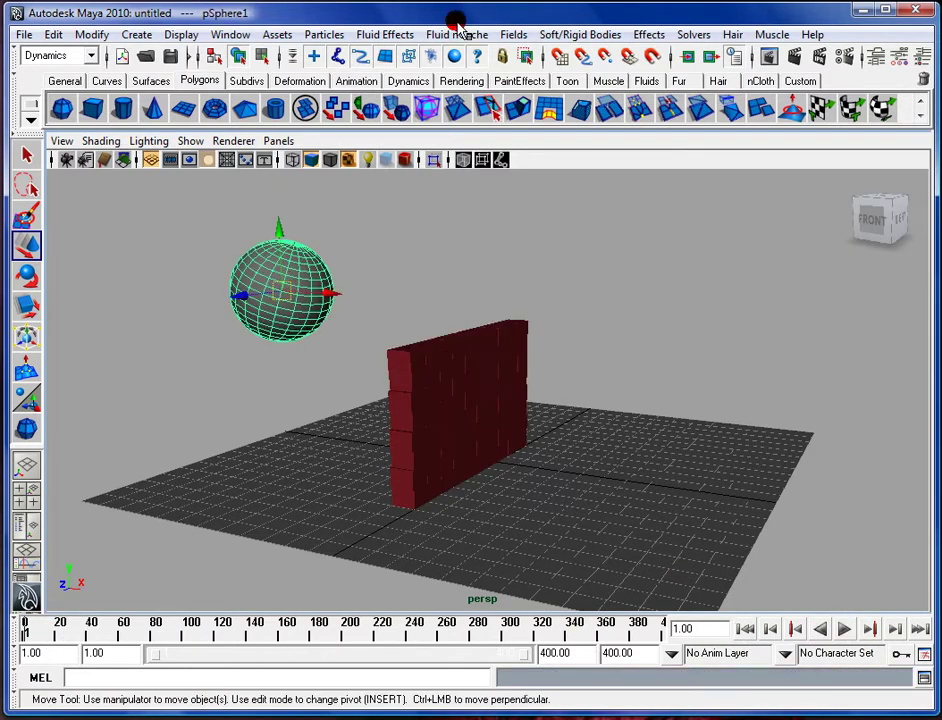
pyautogui.click(579, 34)
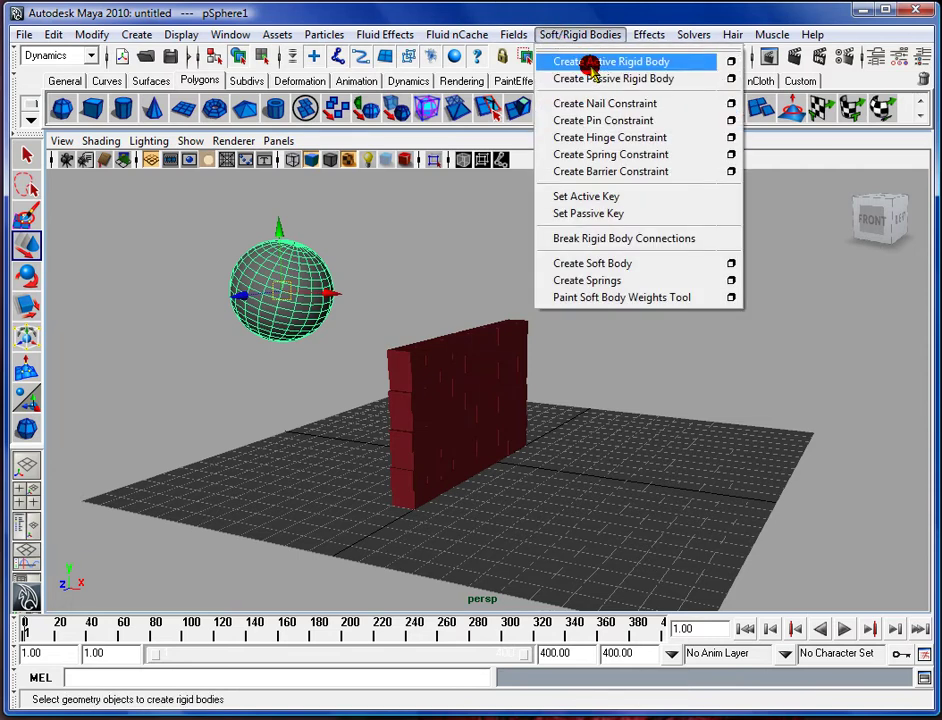
pyautogui.click(590, 66)
pyautogui.click(557, 297)
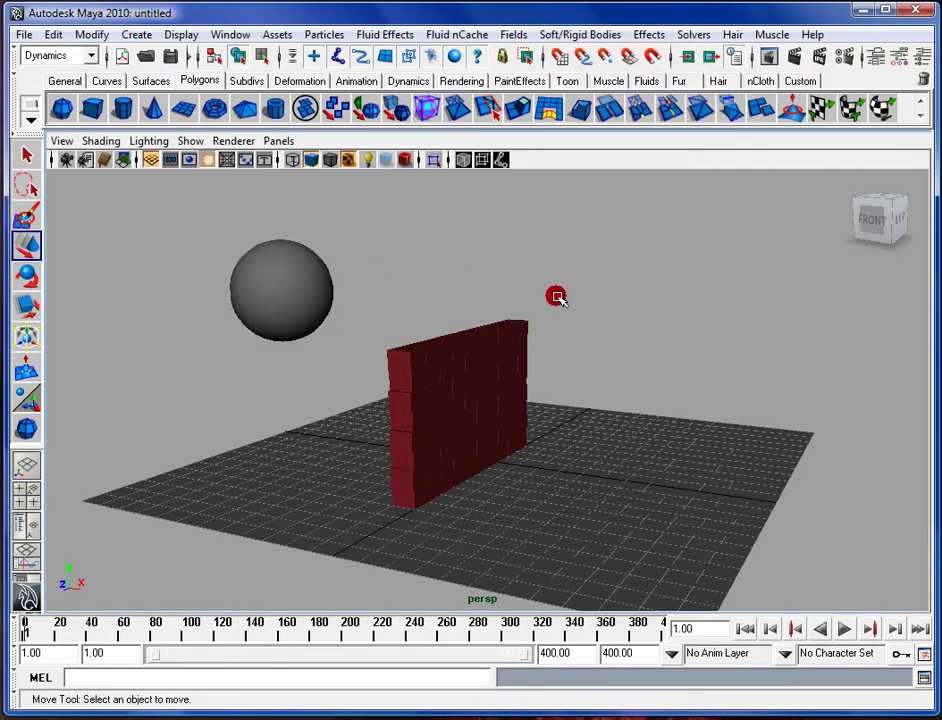
pyautogui.keyDown('alt'); pyautogui.moveTo(557, 297); pyautogui.dragTo(524, 295); pyautogui.keyUp('alt')
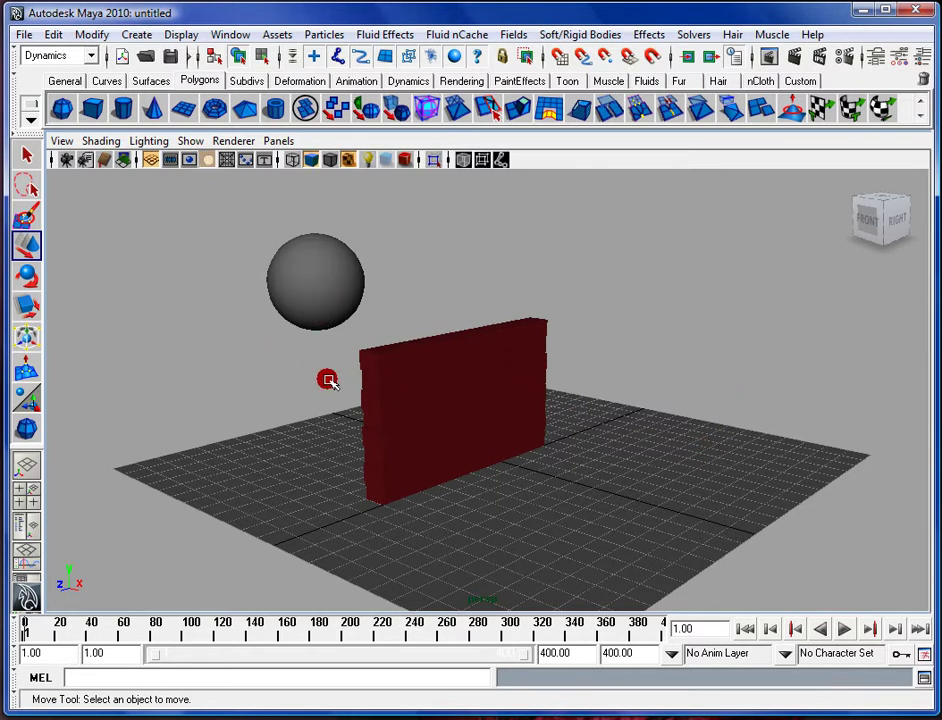
# Select the sphere and browse the Fluid Effects, Effects and Fields menus.
pyautogui.click(329, 303)
pyautogui.keyDown('alt'); pyautogui.moveTo(407, 295); pyautogui.dragTo(620, 212); pyautogui.keyUp('alt')
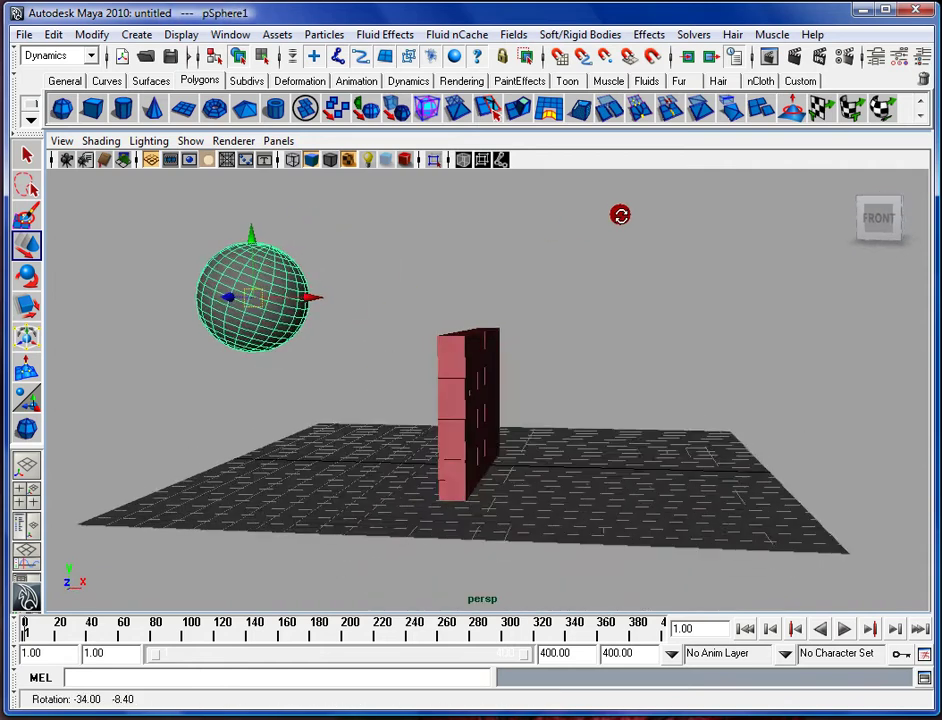
pyautogui.keyDown('alt'); pyautogui.moveTo(620, 212); pyautogui.dragTo(595, 307, button='right'); pyautogui.keyUp('alt')
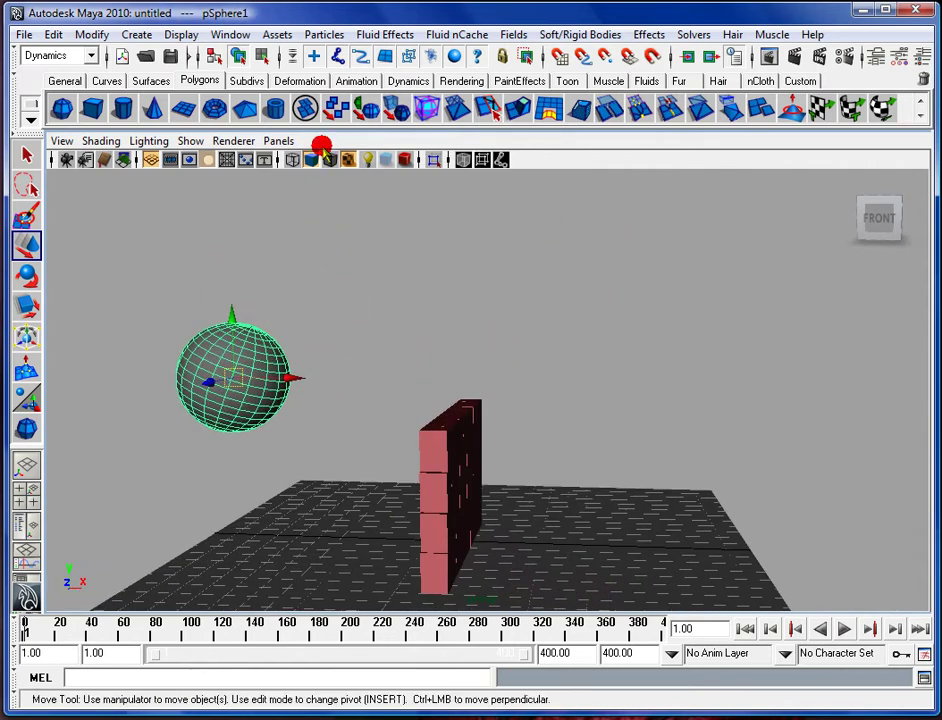
pyautogui.click(606, 34)
pyautogui.click(383, 36)
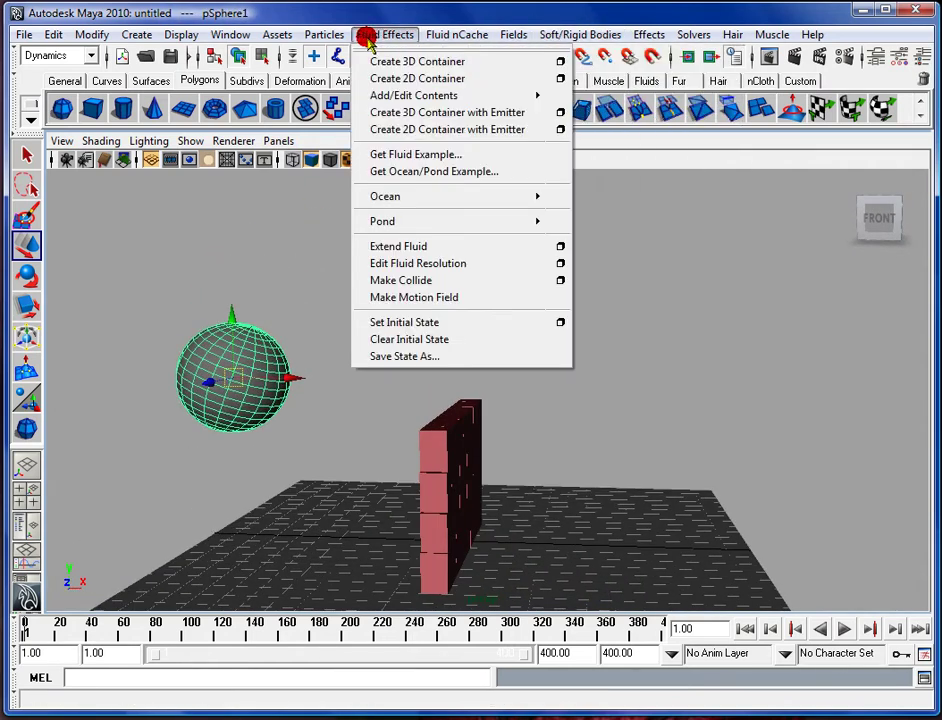
pyautogui.click(368, 34)
pyautogui.click(655, 34)
pyautogui.click(672, 34)
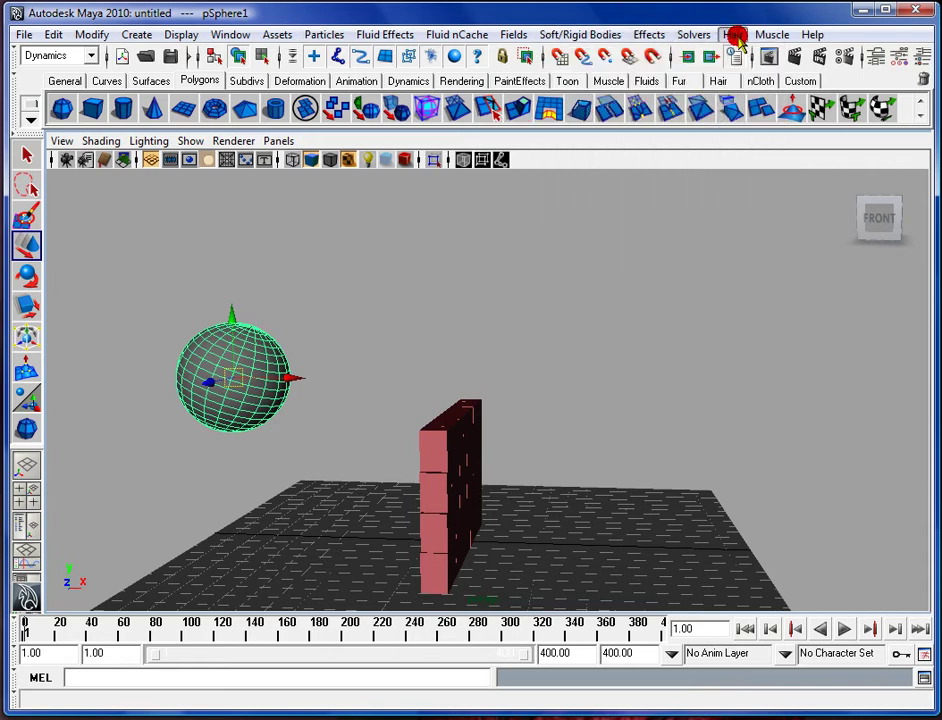
pyautogui.click(517, 34)
pyautogui.moveTo(540, 36)
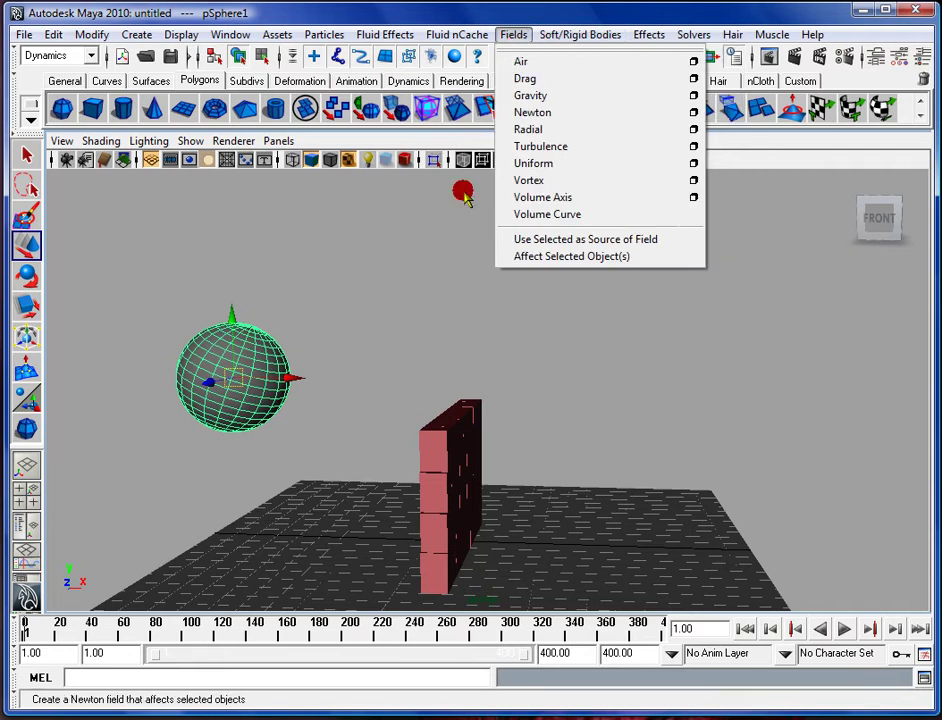
pyautogui.click(461, 190)
# Select the sphere and brick wall and add a Gravity field to them.
pyautogui.moveTo(157, 294); pyautogui.dragTo(576, 609)
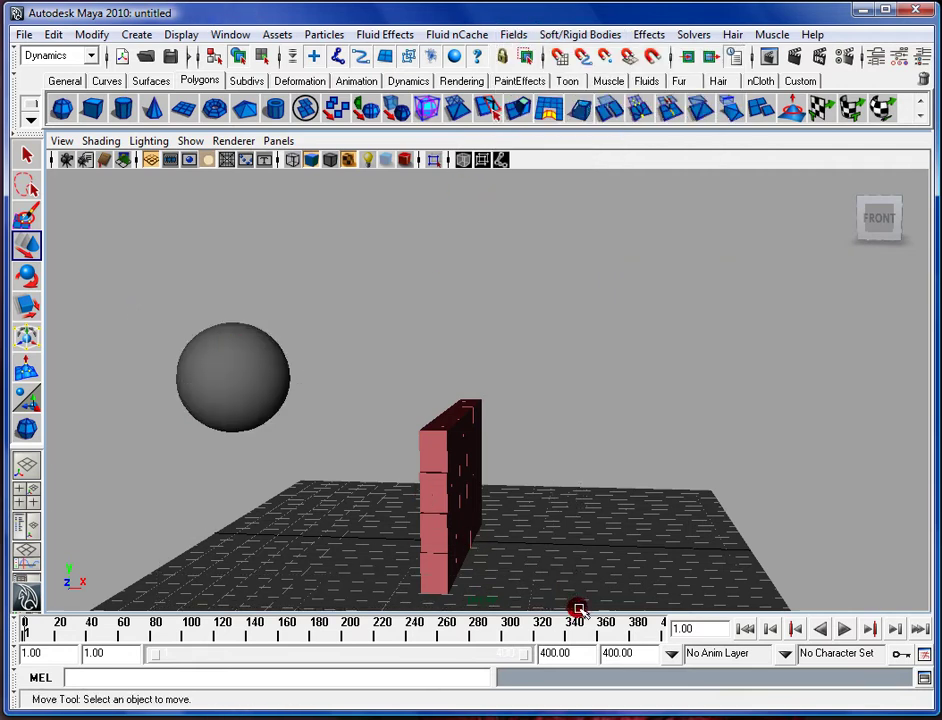
pyautogui.moveTo(656, 395); pyautogui.dragTo(741, 552)
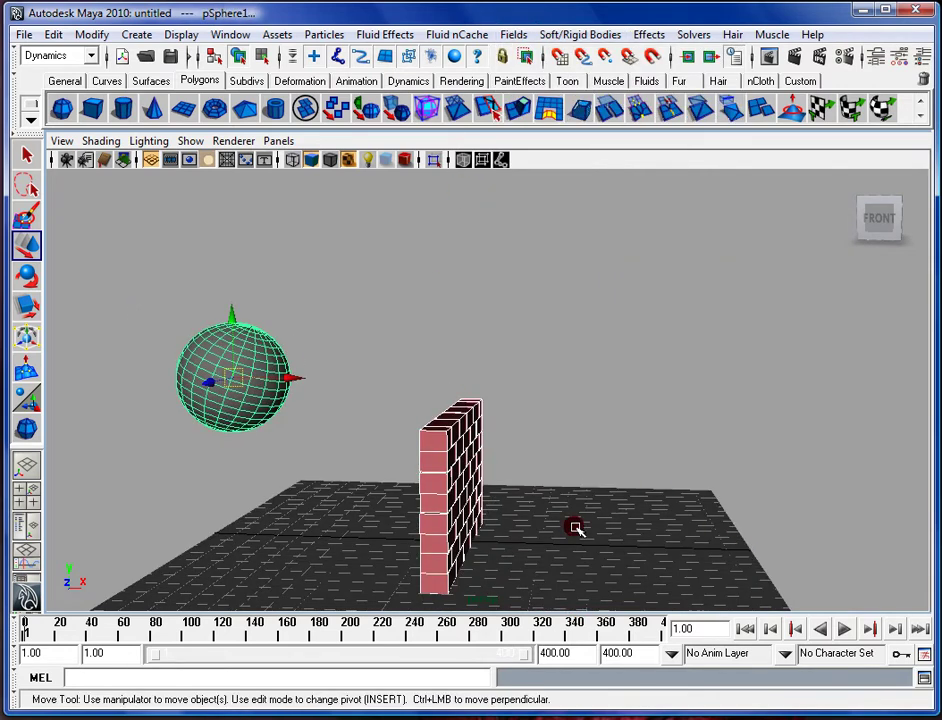
pyautogui.click(516, 34)
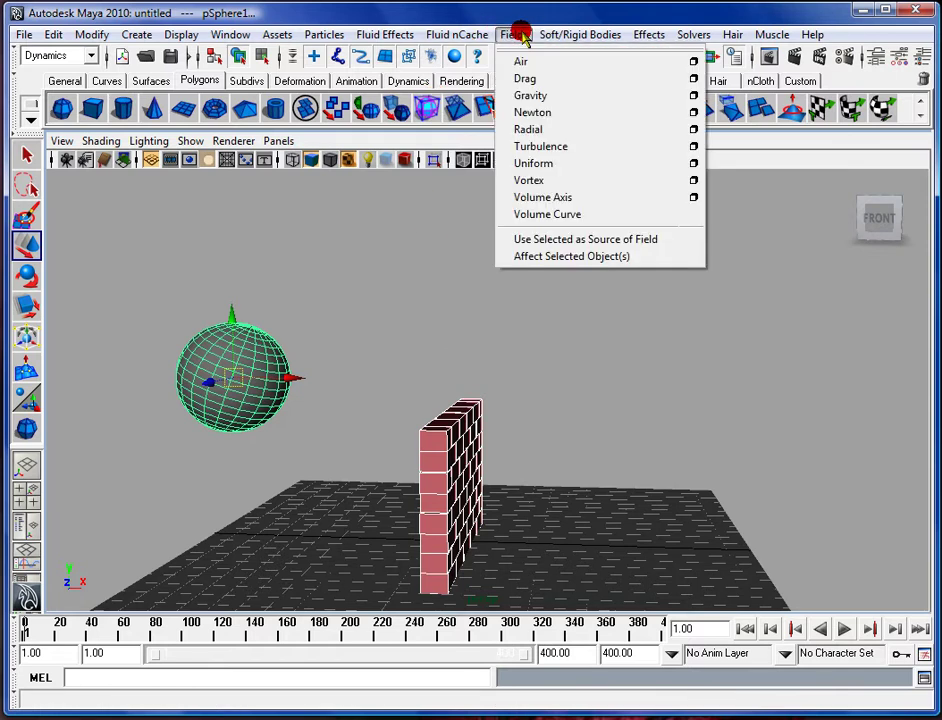
pyautogui.click(548, 107)
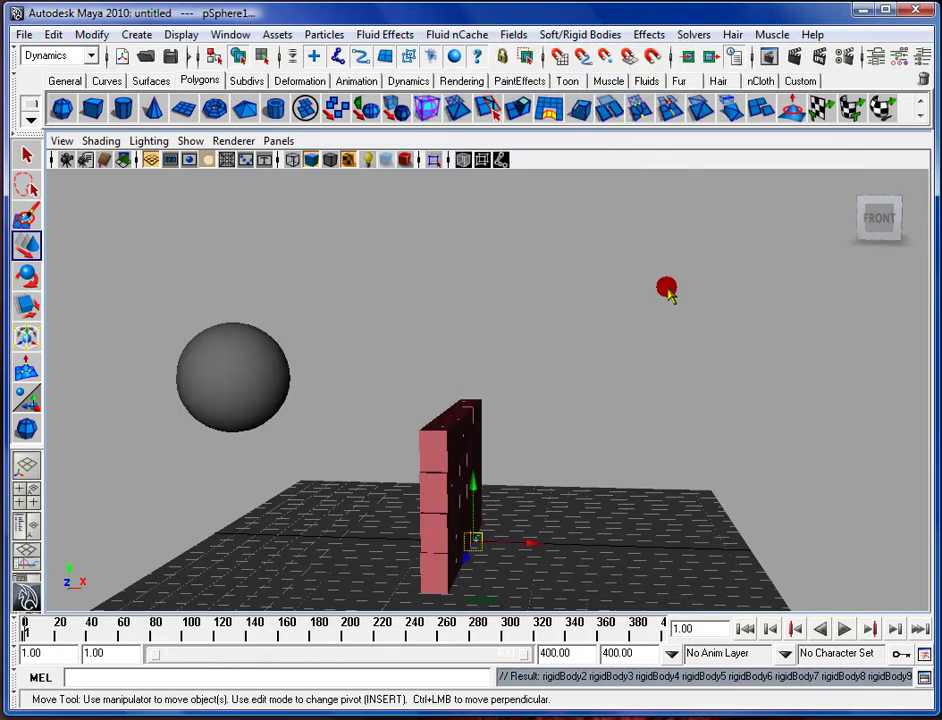
pyautogui.keyDown('alt'); pyautogui.moveTo(660, 285); pyautogui.dragTo(446, 459); pyautogui.keyUp('alt')
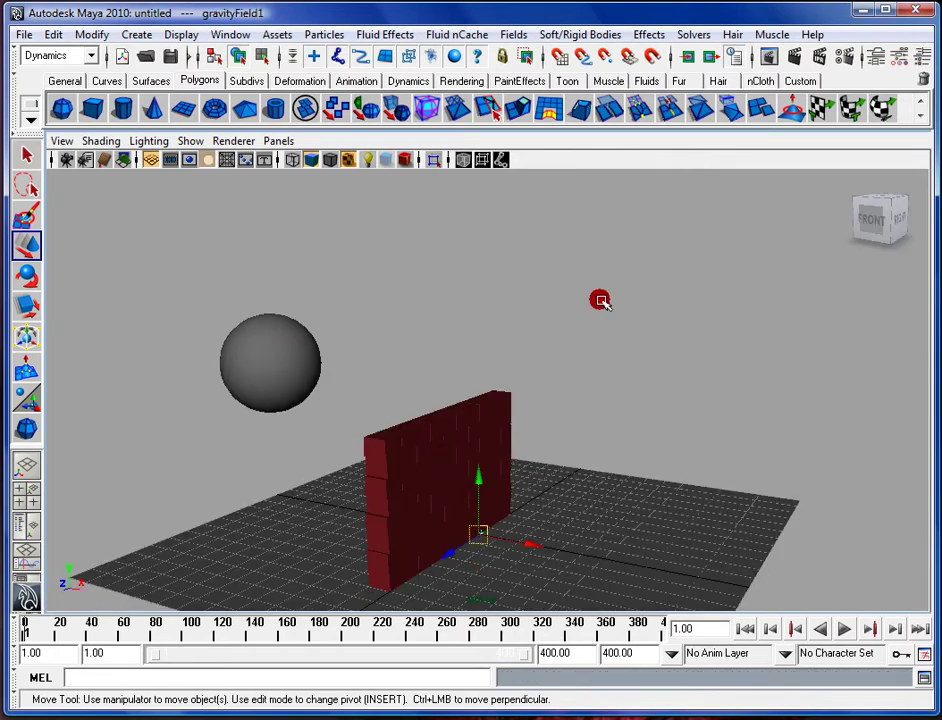
# Deselect the gravity field and play the simulation to frame 3 to test it.
pyautogui.click(517, 374)
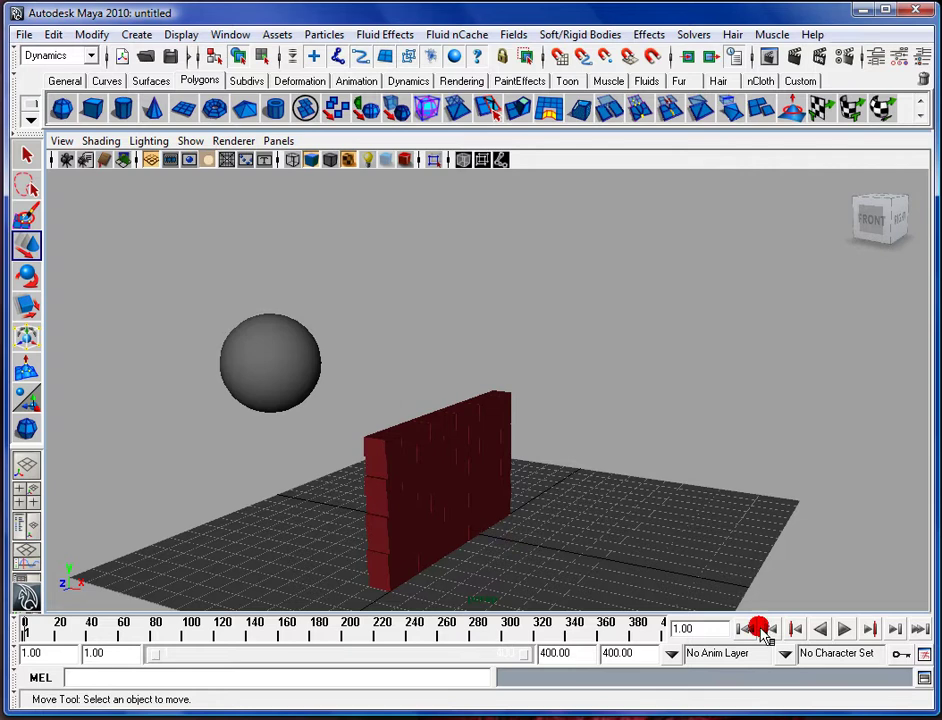
pyautogui.click(849, 628)
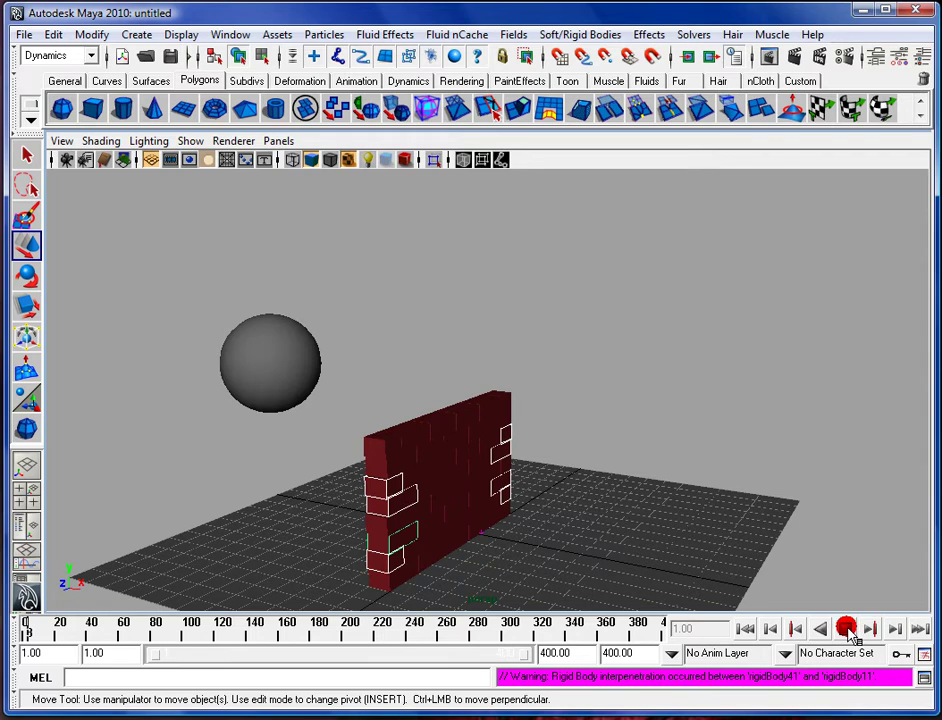
pyautogui.click(849, 630)
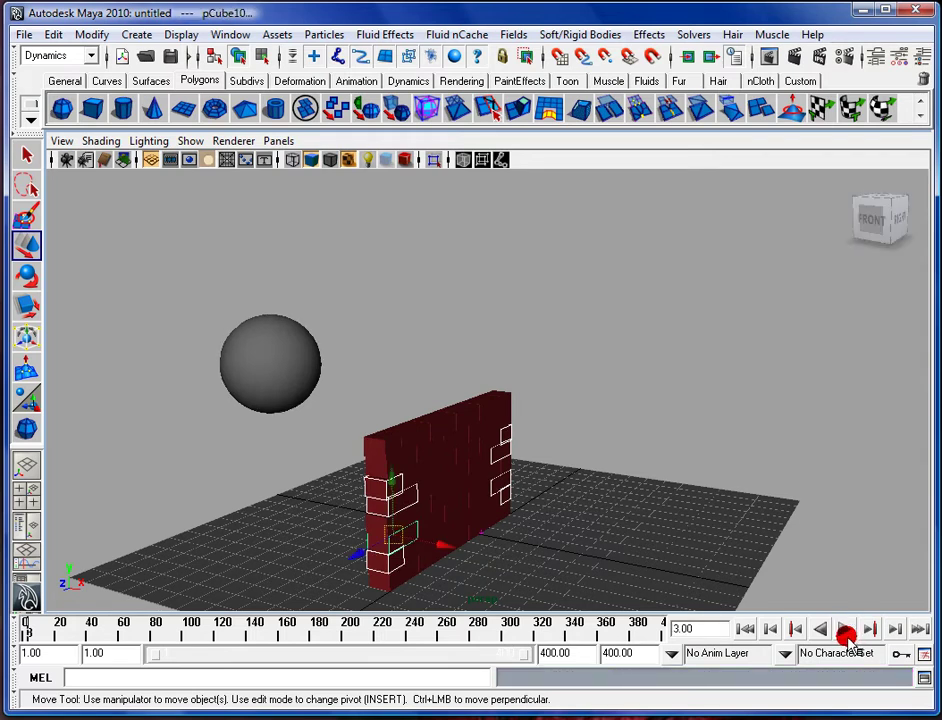
# Show brick pCube10's values in the Channel Box, then its Attribute Editor.
pyautogui.keyDown('alt'); pyautogui.moveTo(635, 346); pyautogui.dragTo(530, 349); pyautogui.keyUp('alt')
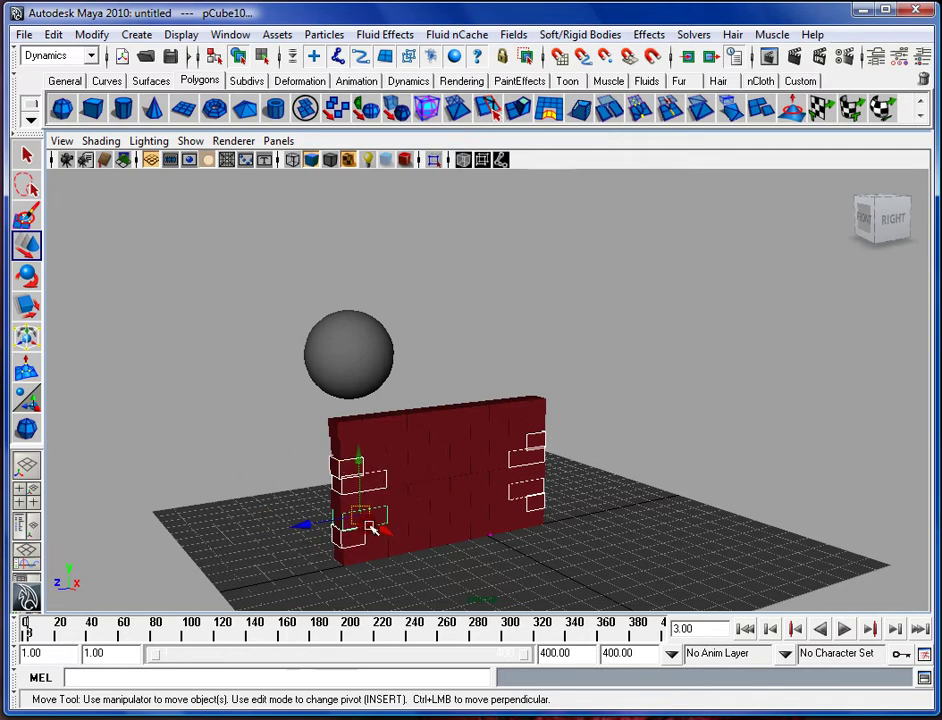
pyautogui.click(924, 57)
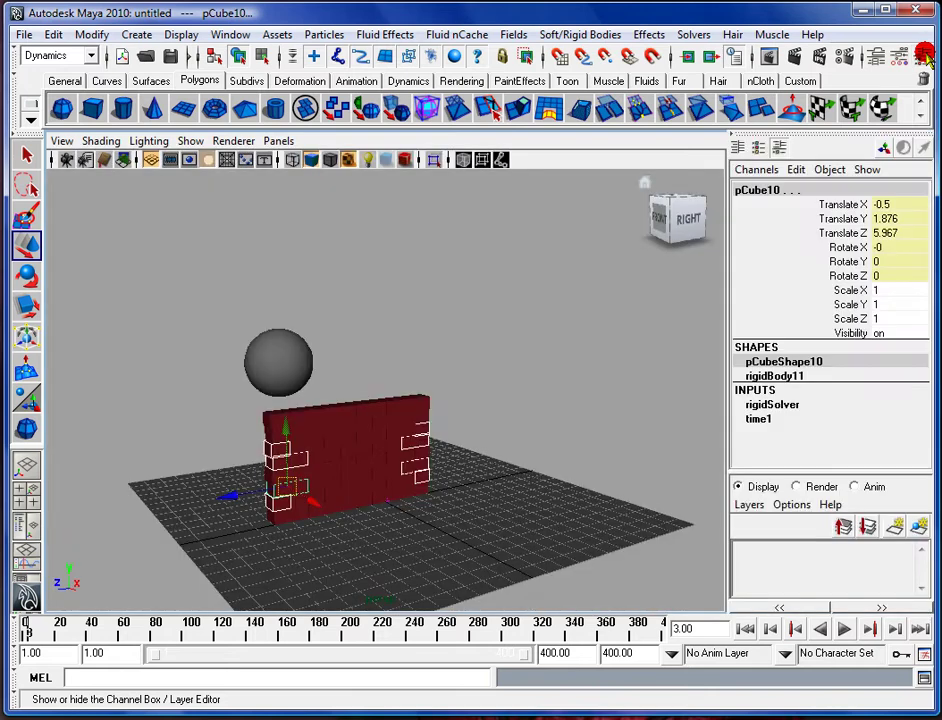
pyautogui.click(874, 57)
# Duplicate a bottom brick with Ctrl+D, moving each copy up one row.
pyautogui.scroll(5, 392, 376)
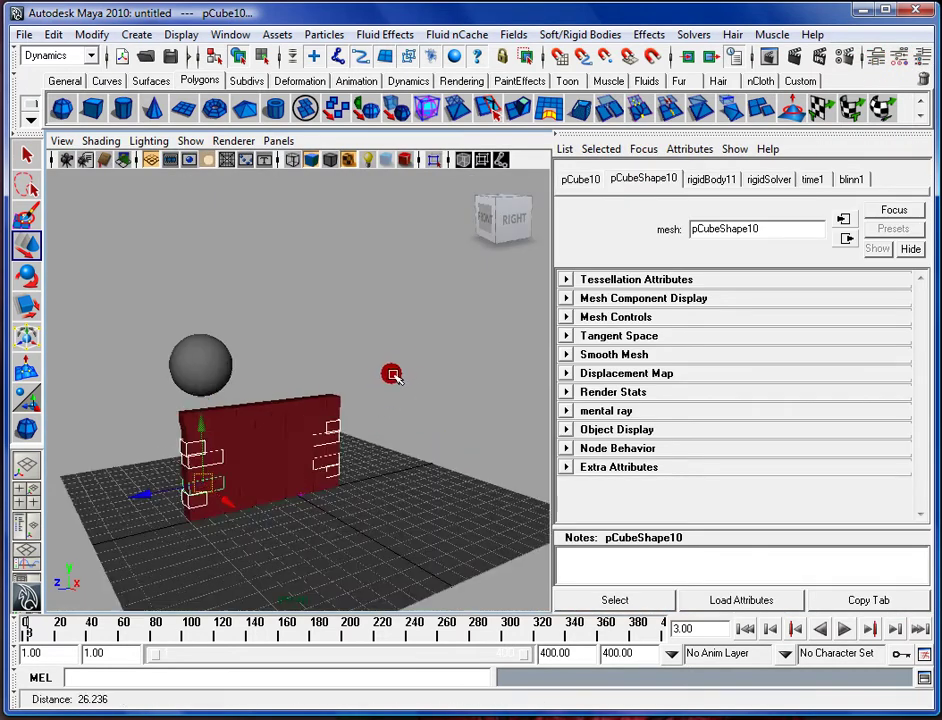
pyautogui.keyDown('alt'); pyautogui.moveTo(400, 391); pyautogui.dragTo(361, 344); pyautogui.keyUp('alt')
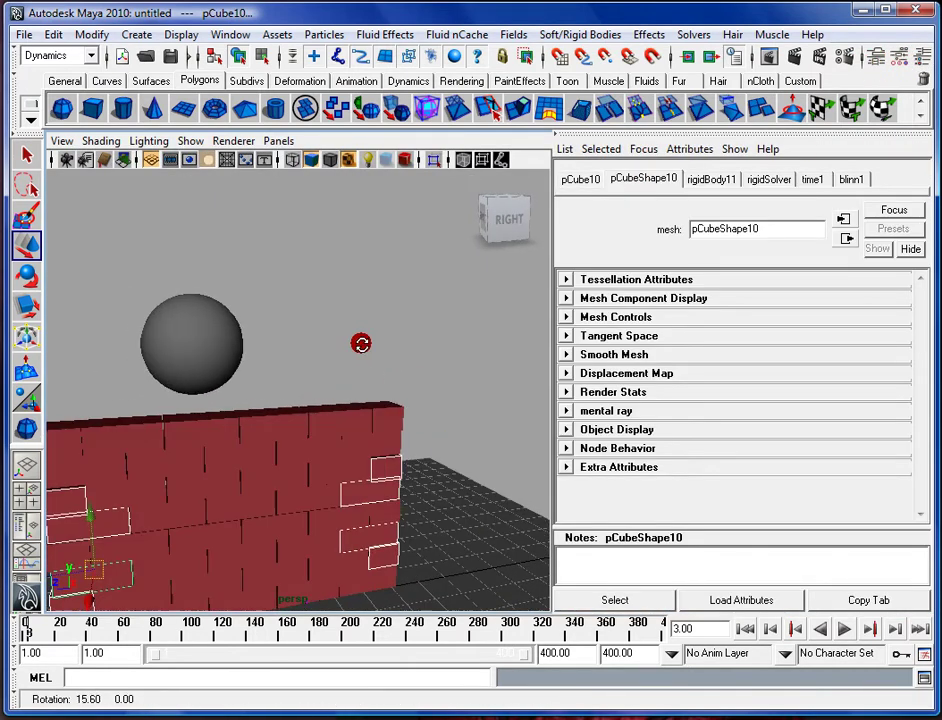
pyautogui.scroll(-5, 391, 202)
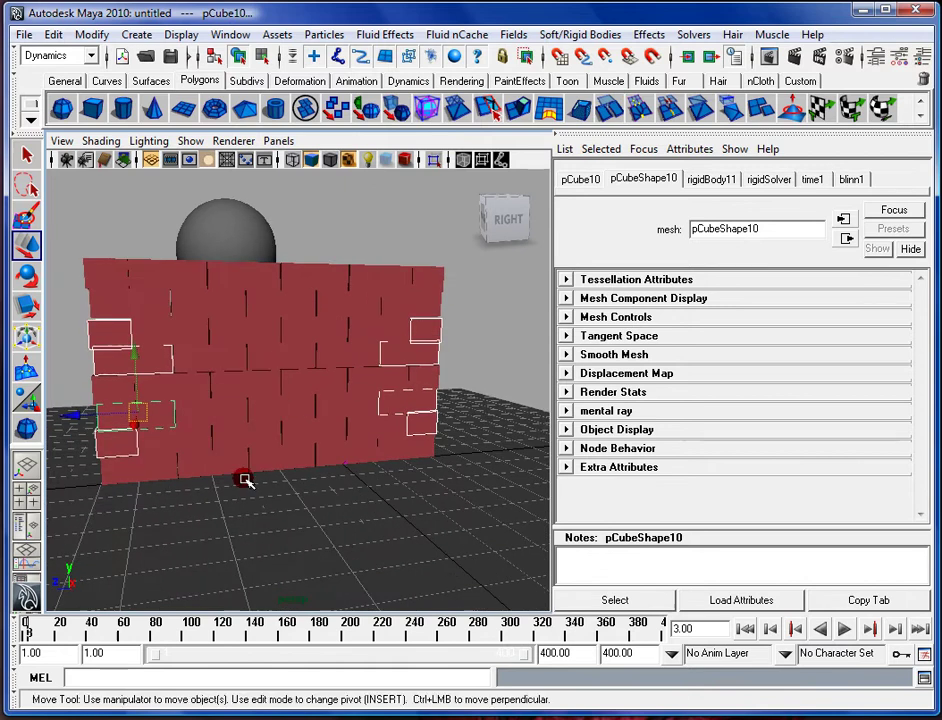
pyautogui.click(223, 454)
pyautogui.hotkey('ctrl', 'd')
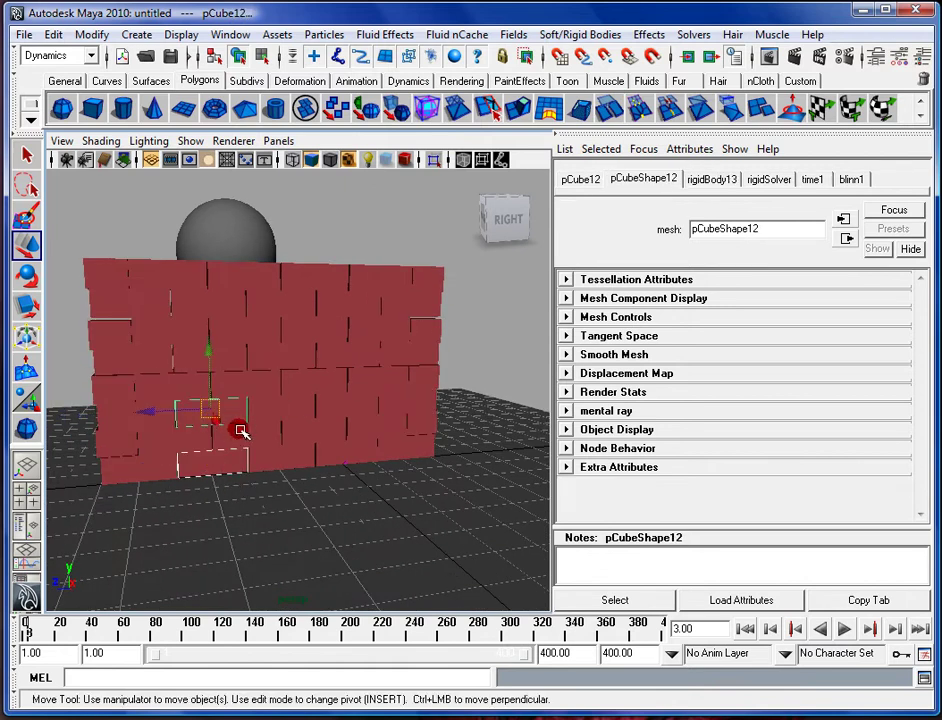
pyautogui.moveTo(238, 429); pyautogui.dragTo(193, 301, button='middle')
pyautogui.hotkey('ctrl', 'd')
pyautogui.hotkey('ctrl', 'd')
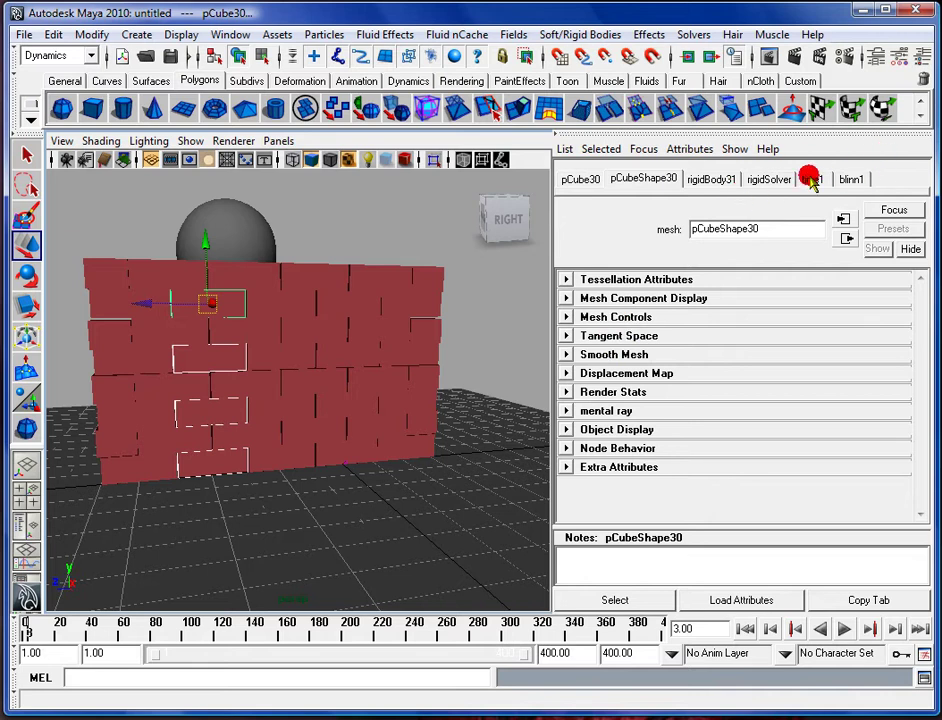
# Review the new brick's rigidBody31 and the rigidSolver settings.
pyautogui.click(728, 183)
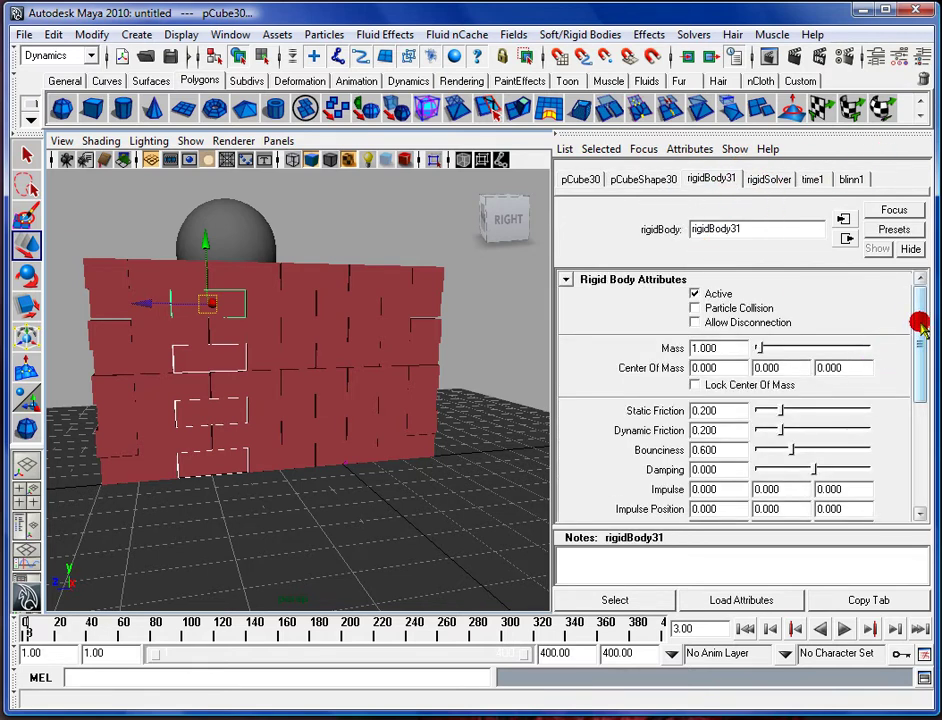
pyautogui.moveTo(917, 322); pyautogui.dragTo(920, 448)
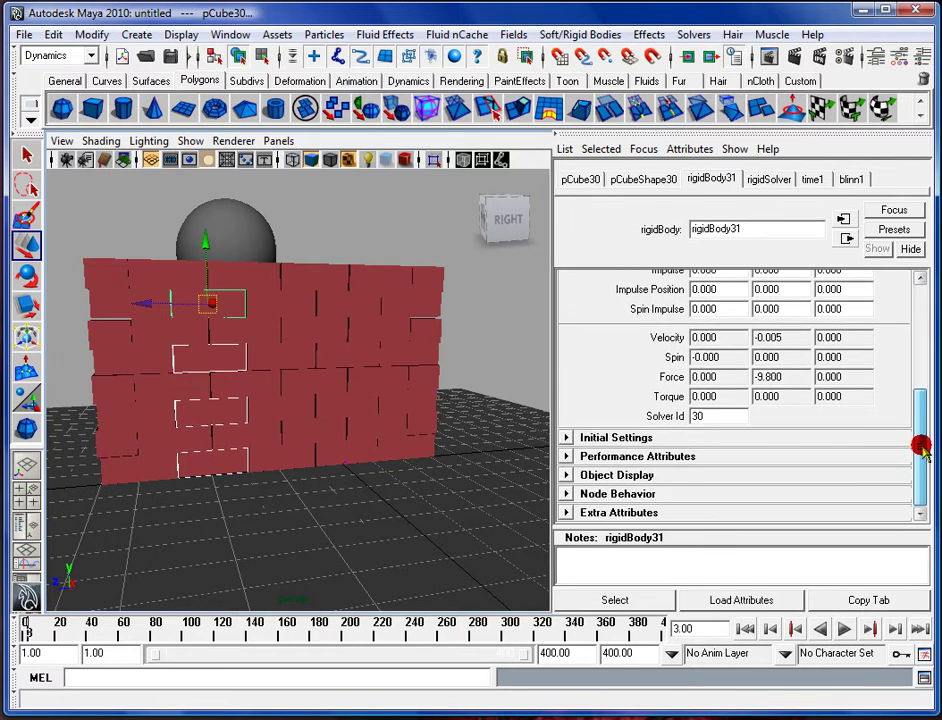
pyautogui.click(770, 180)
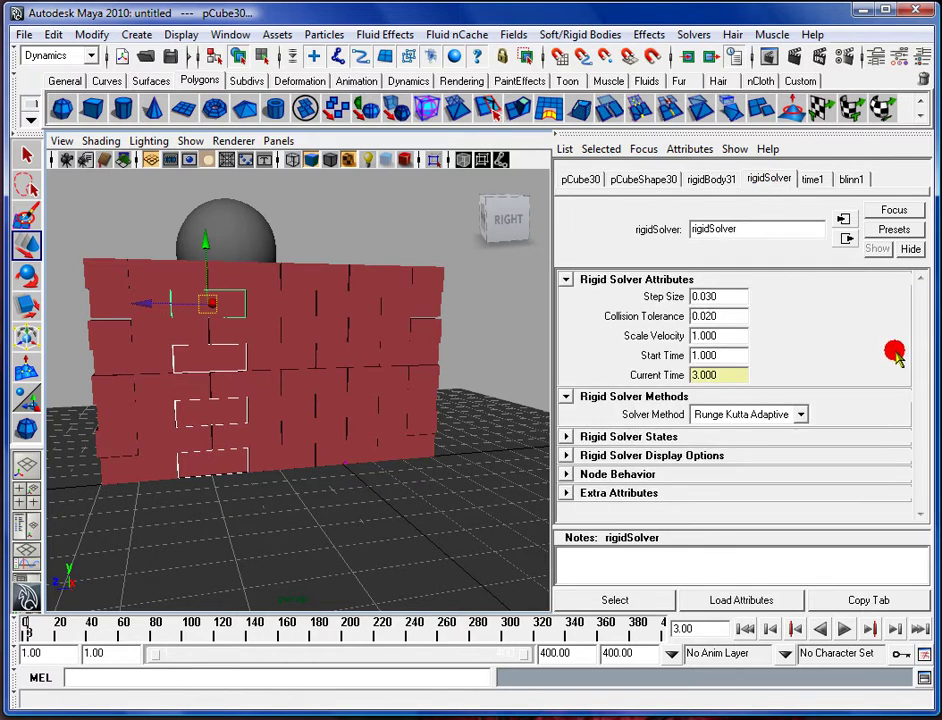
pyautogui.click(710, 180)
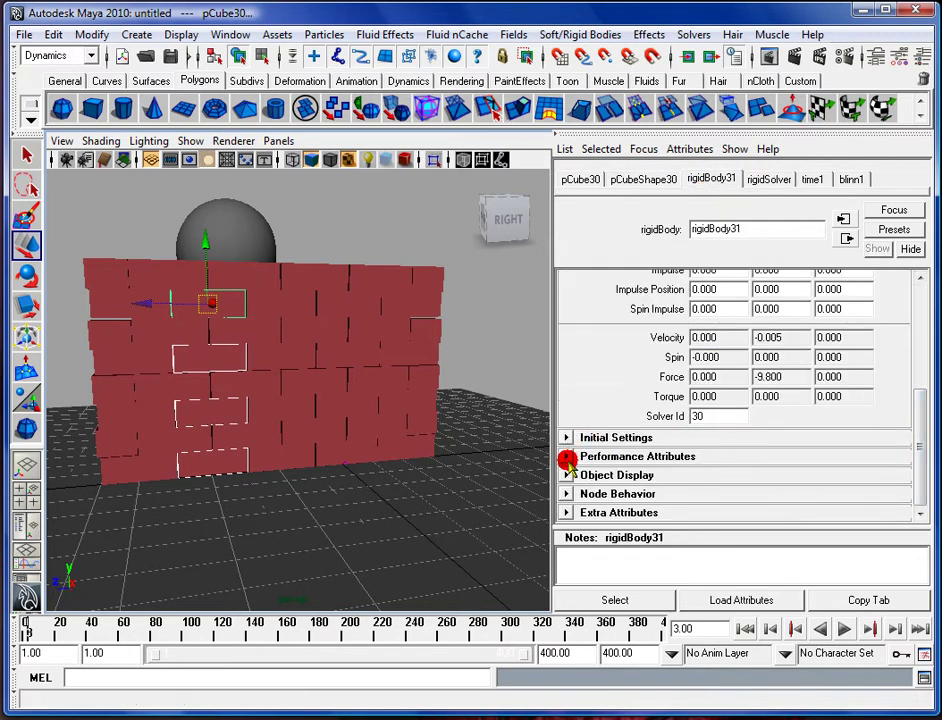
# Inspect the rigid body attributes of several bricks in the Channel Box.
pyautogui.click(921, 80)
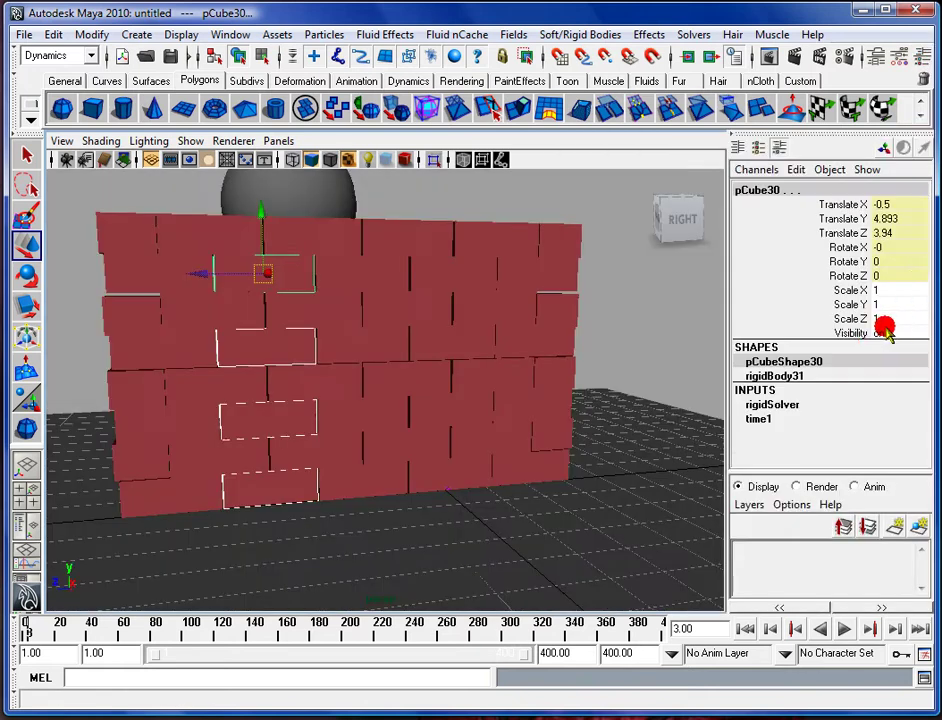
pyautogui.click(788, 377)
pyautogui.scroll(-2, 925, 262)
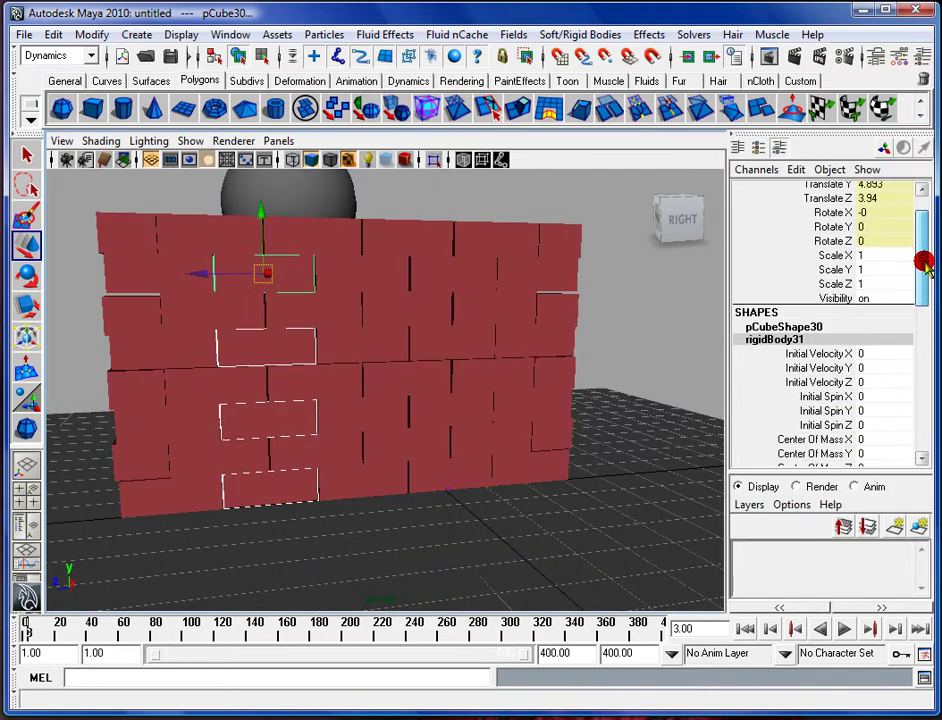
pyautogui.moveTo(925, 262); pyautogui.dragTo(927, 389)
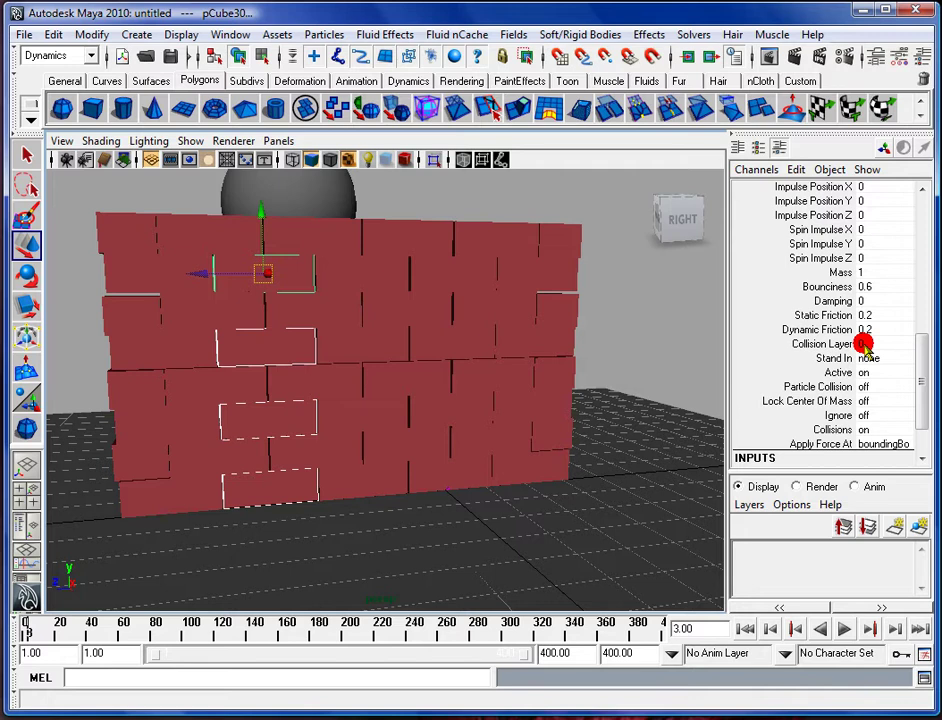
pyautogui.click(390, 348)
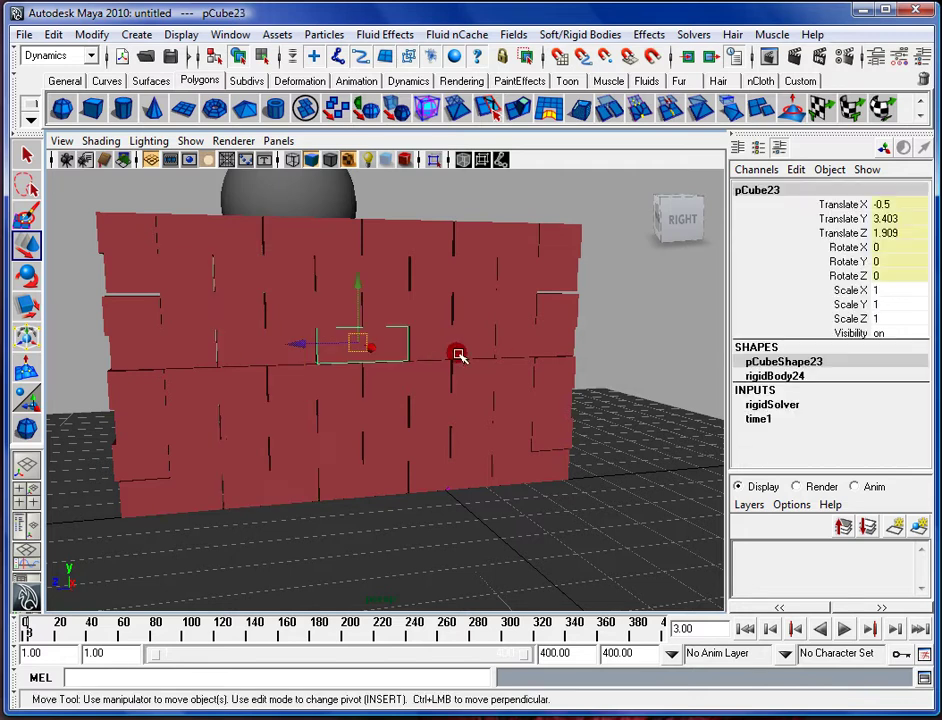
pyautogui.click(441, 386)
pyautogui.click(438, 383)
pyautogui.click(828, 374)
pyautogui.scroll(-10, 835, 373)
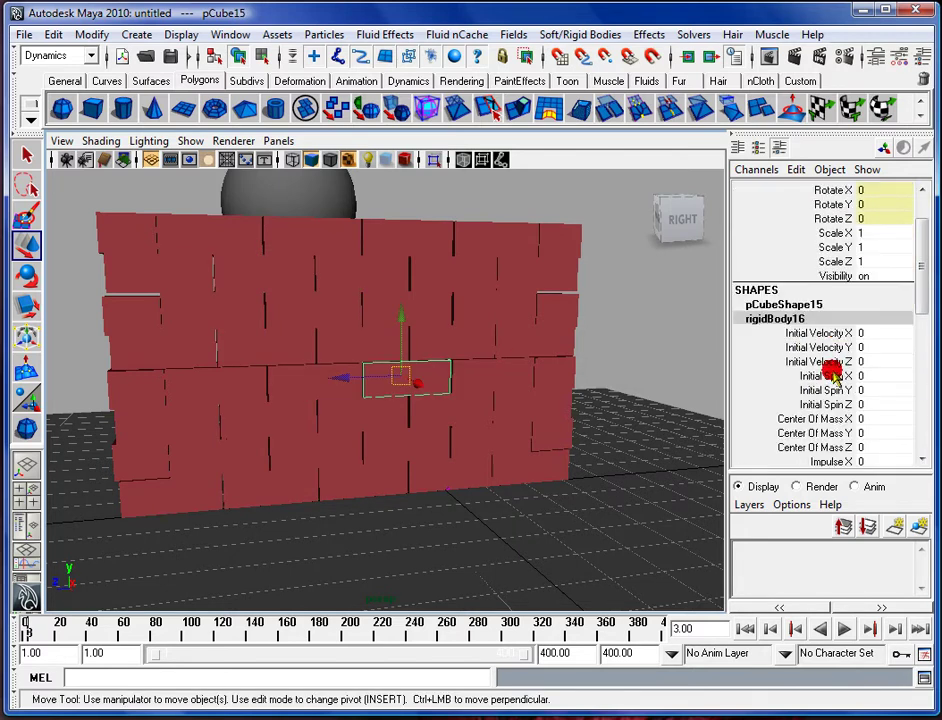
pyautogui.scroll(2, 858, 330)
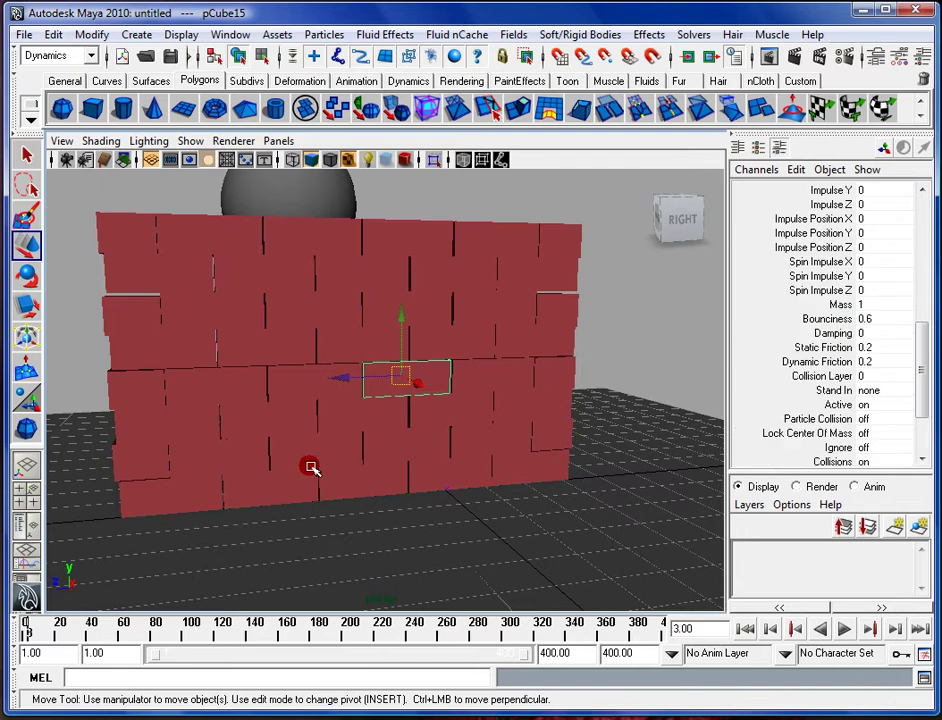
# Select the bricks of two wall columns together.
pyautogui.click(286, 499)
pyautogui.keyDown('shift'); pyautogui.click(296, 416); pyautogui.keyUp('shift')
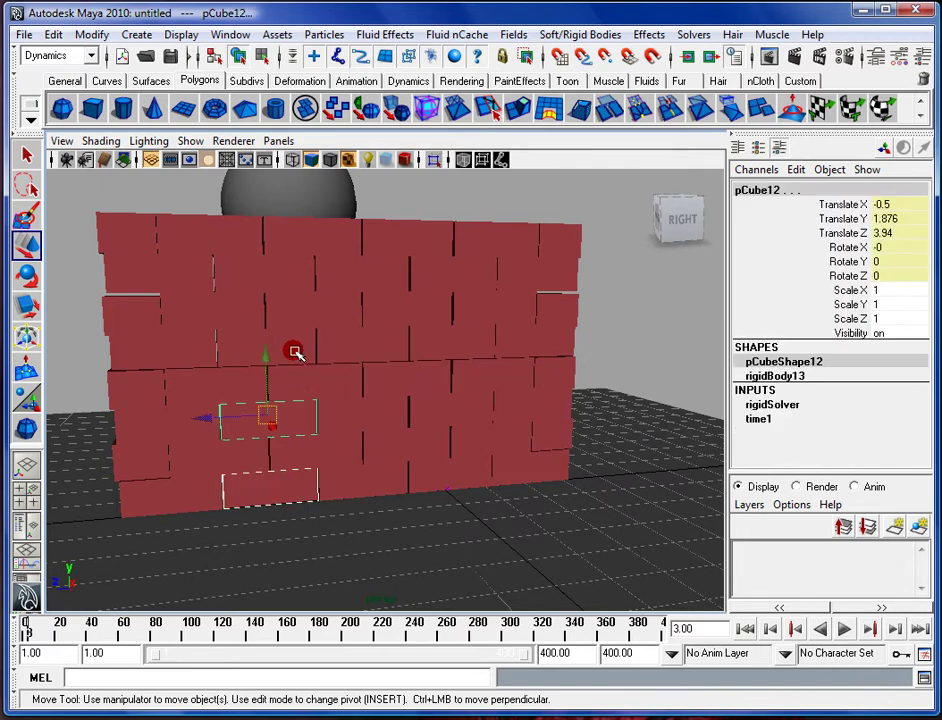
pyautogui.keyDown('shift'); pyautogui.click(296, 351); pyautogui.keyUp('shift')
pyautogui.keyDown('shift'); pyautogui.click(292, 274); pyautogui.keyUp('shift')
pyautogui.keyDown('shift'); pyautogui.click(467, 271); pyautogui.keyUp('shift')
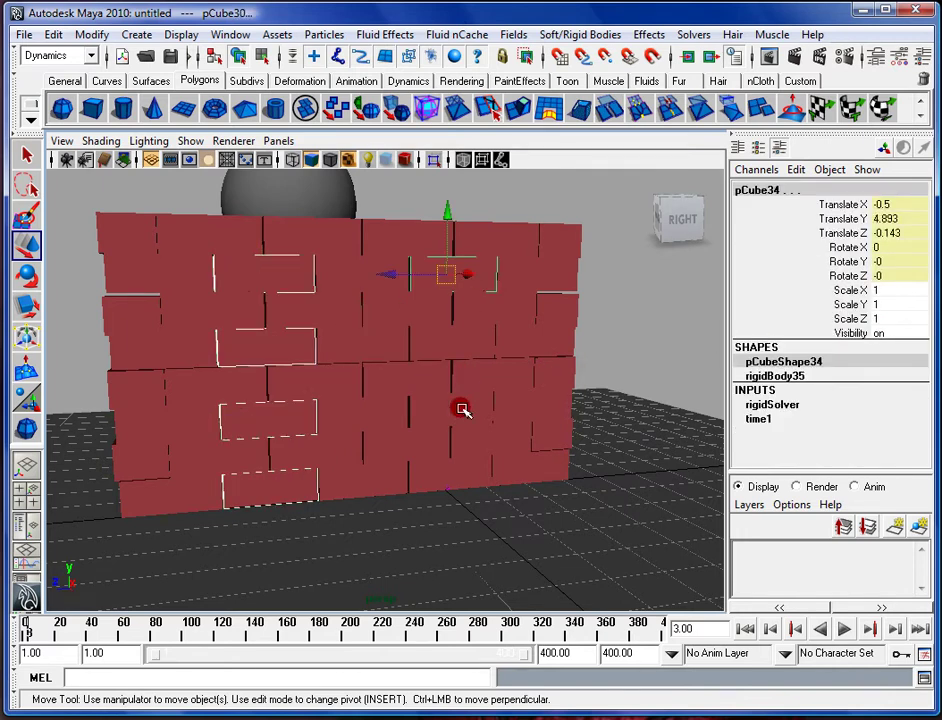
pyautogui.keyDown('shift'); pyautogui.click(463, 350); pyautogui.keyUp('shift')
pyautogui.keyDown('shift'); pyautogui.click(467, 395); pyautogui.keyUp('shift')
pyautogui.keyDown('shift'); pyautogui.click(473, 467); pyautogui.keyUp('shift')
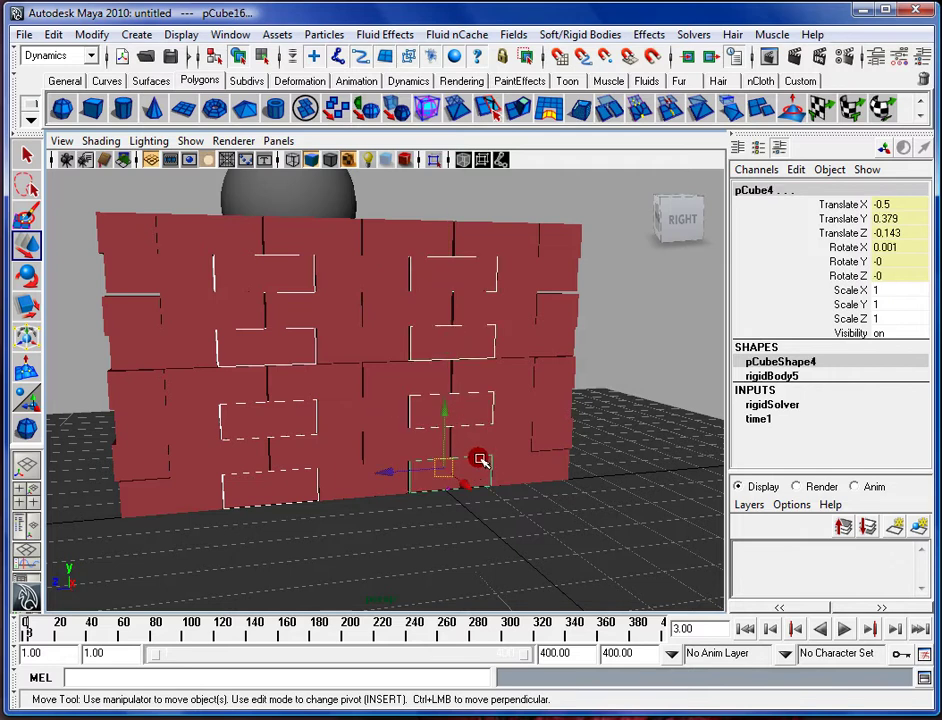
pyautogui.keyDown('shift'); pyautogui.click(122, 274); pyautogui.keyUp('shift')
pyautogui.keyDown('shift'); pyautogui.click(137, 352); pyautogui.keyUp('shift')
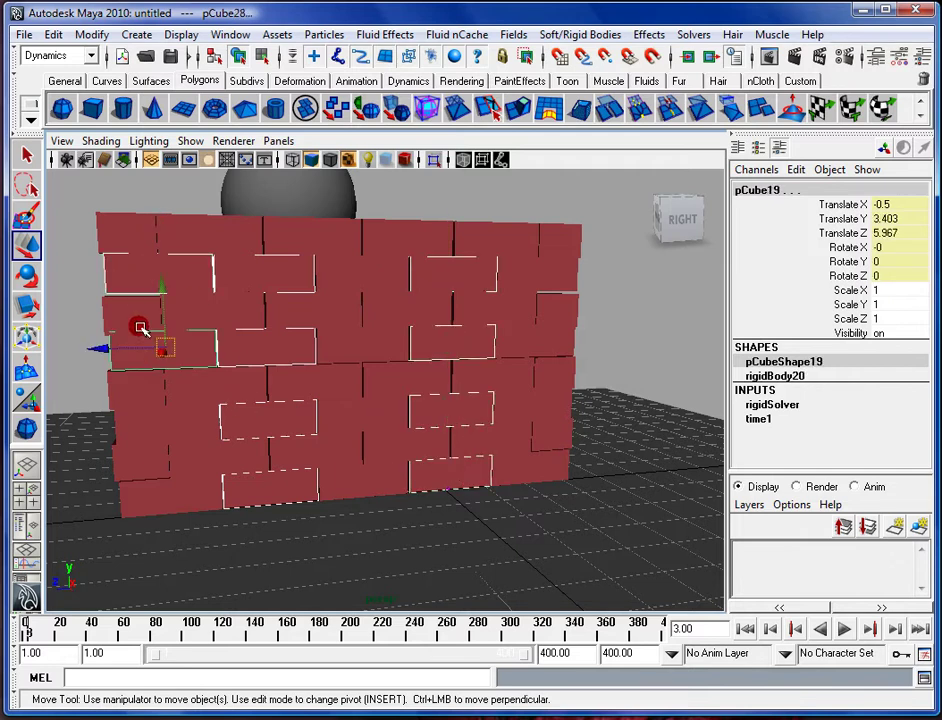
pyautogui.keyDown('shift'); pyautogui.click(128, 284); pyautogui.keyUp('shift')
pyautogui.keyDown('shift'); pyautogui.click(130, 353); pyautogui.keyUp('shift')
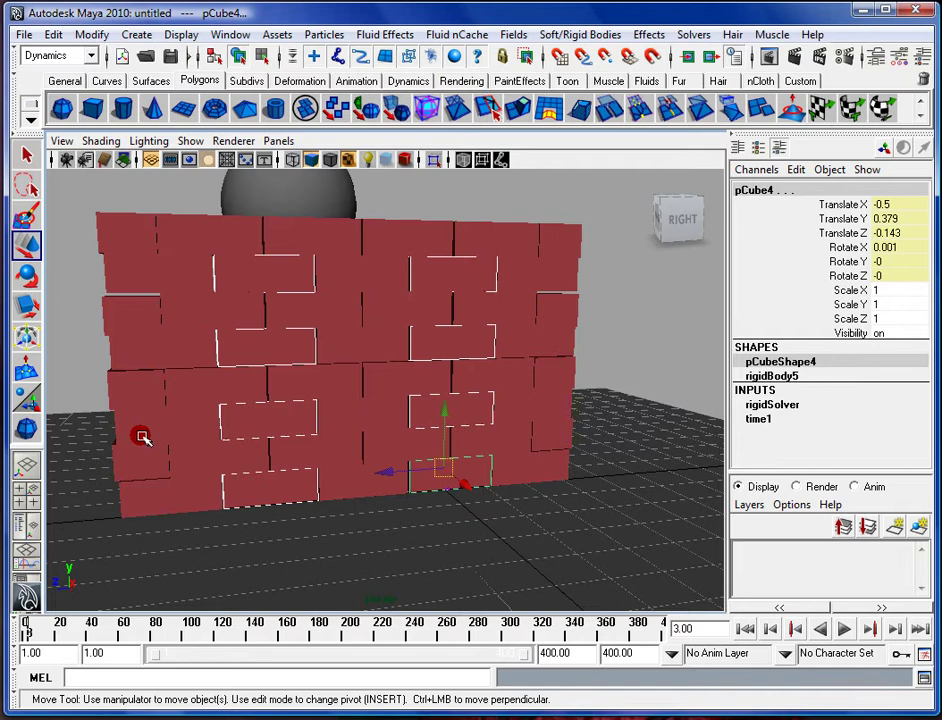
# Set Collision Layer to 1 for the selected bricks.
pyautogui.click(791, 361)
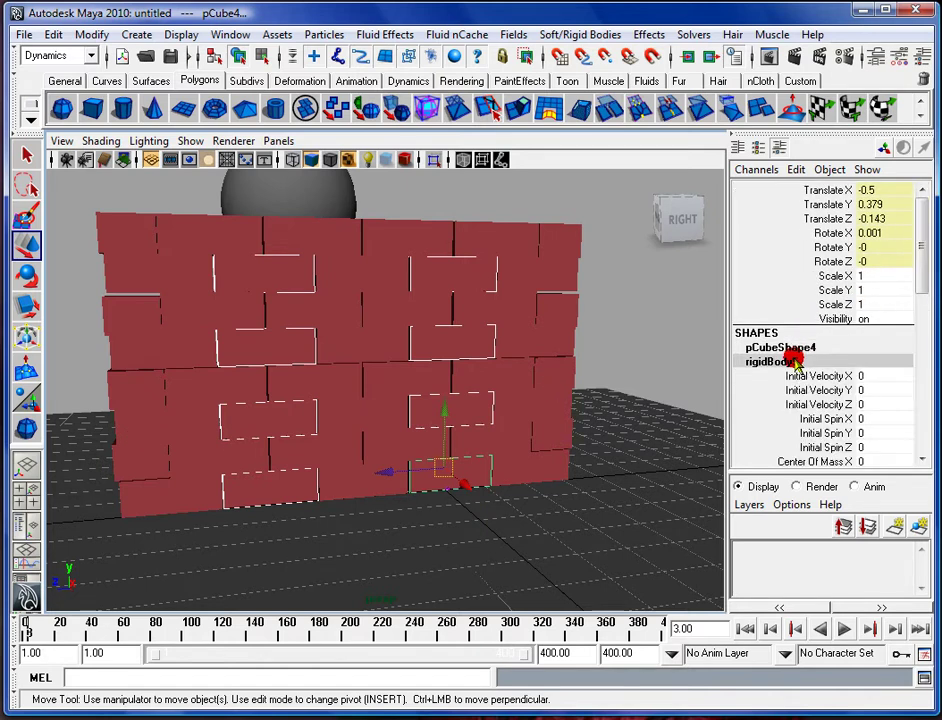
pyautogui.scroll(-5, 785, 362)
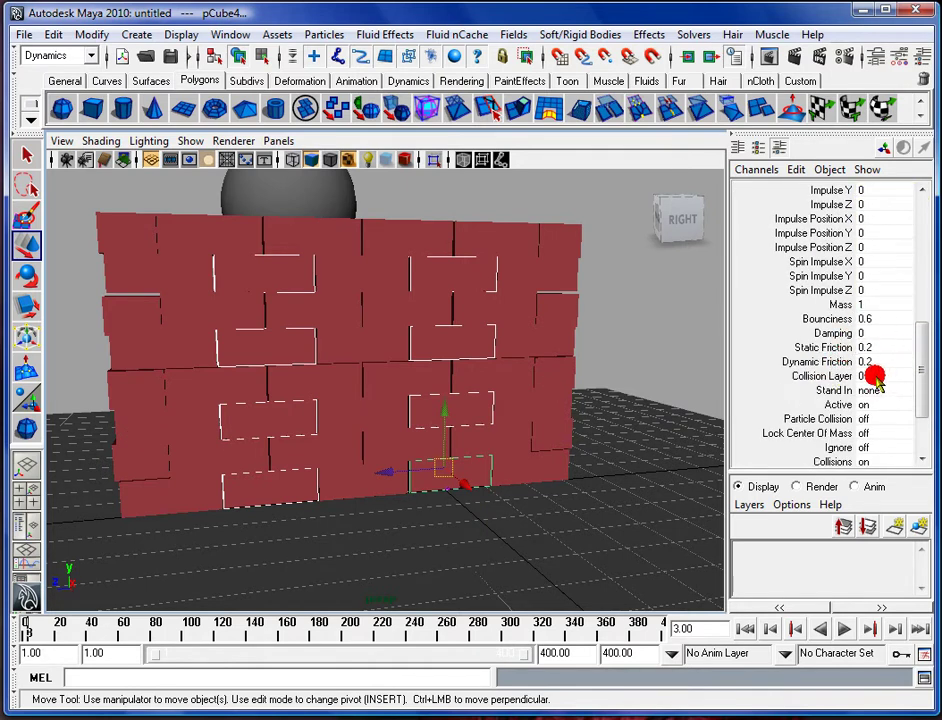
pyautogui.click(872, 376)
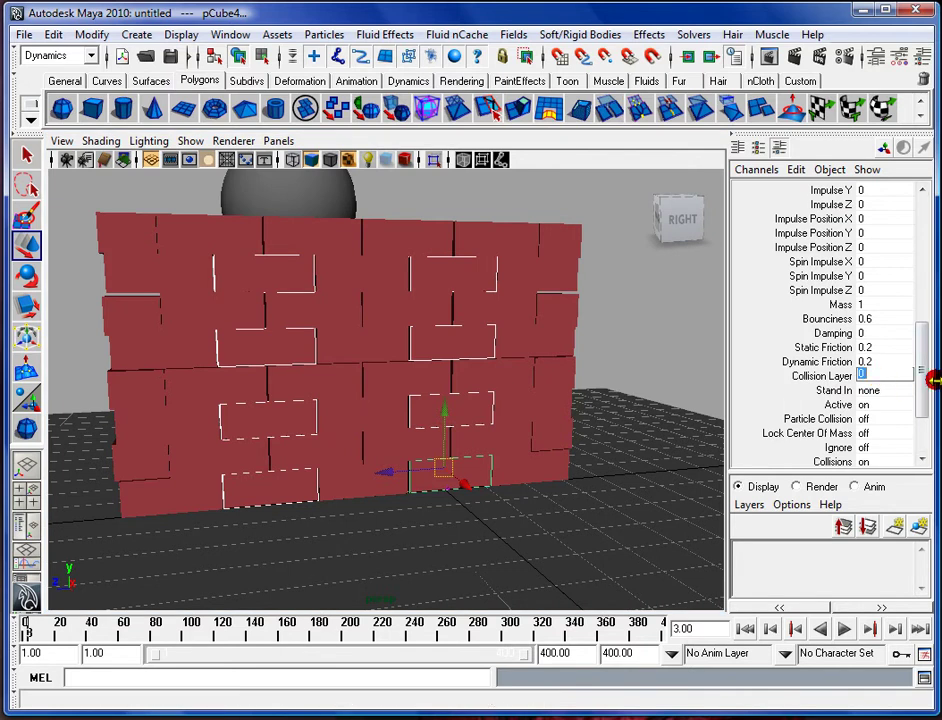
pyautogui.write('1')
pyautogui.press('Return')
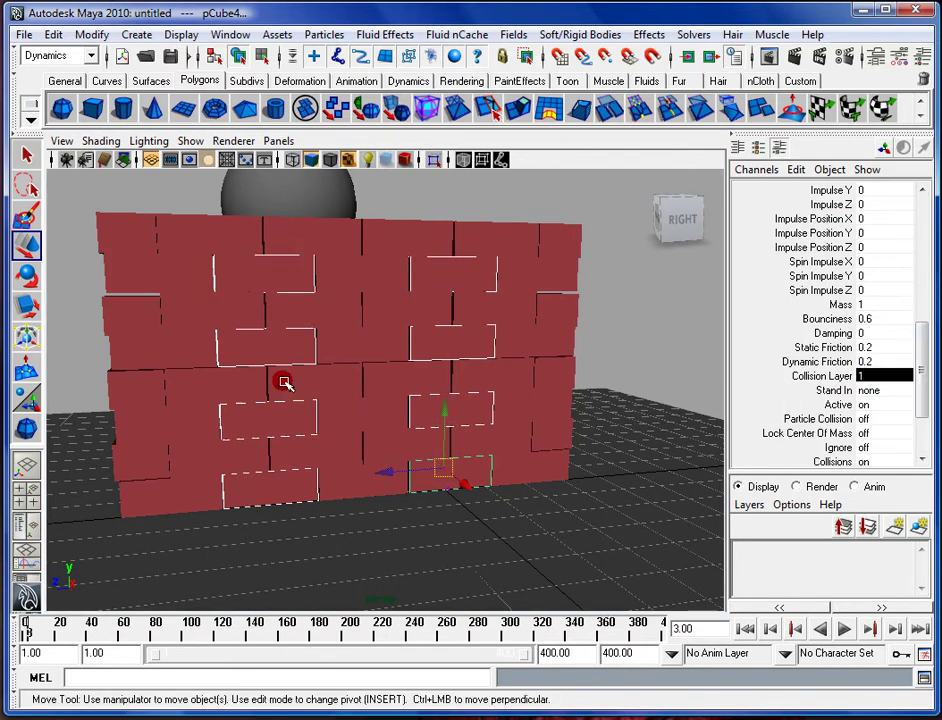
# Compare bricks pCube30 and pCube21 by selecting each in turn.
pyautogui.click(286, 268)
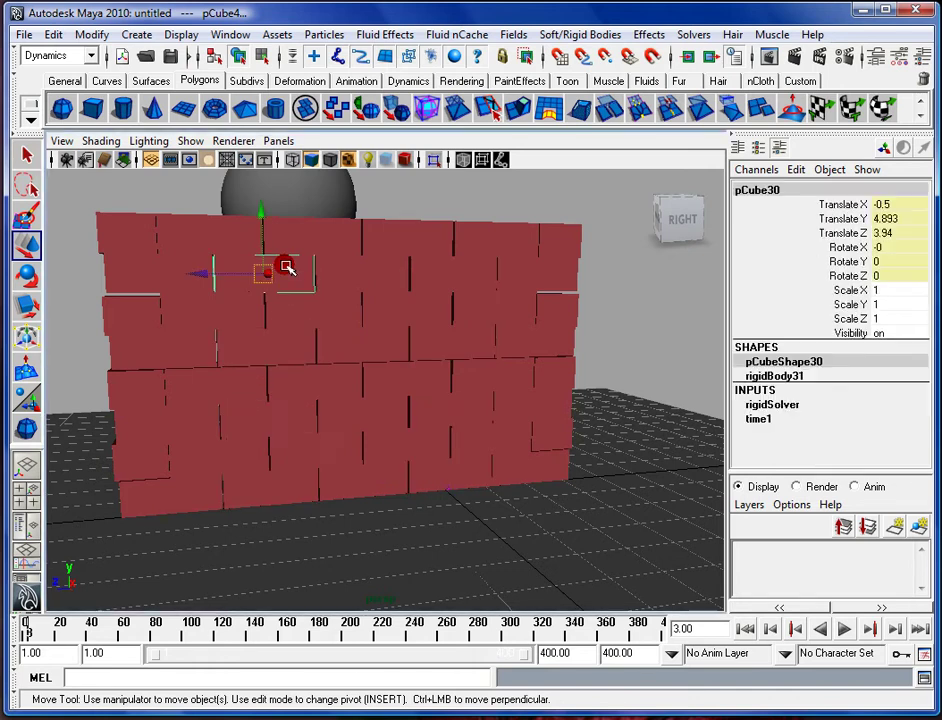
pyautogui.click(294, 356)
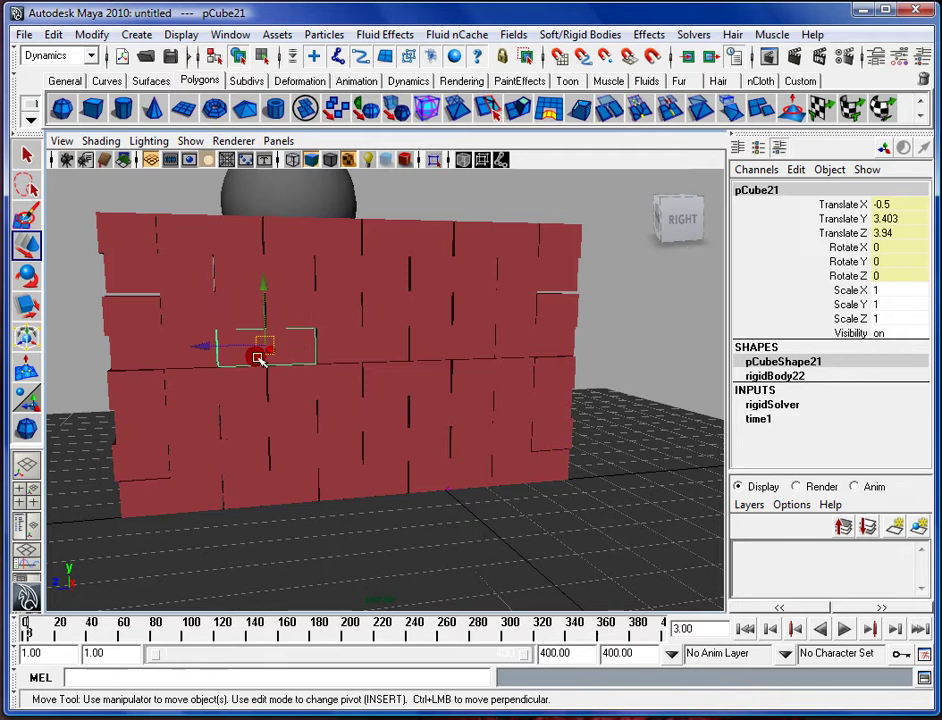
pyautogui.click(303, 277)
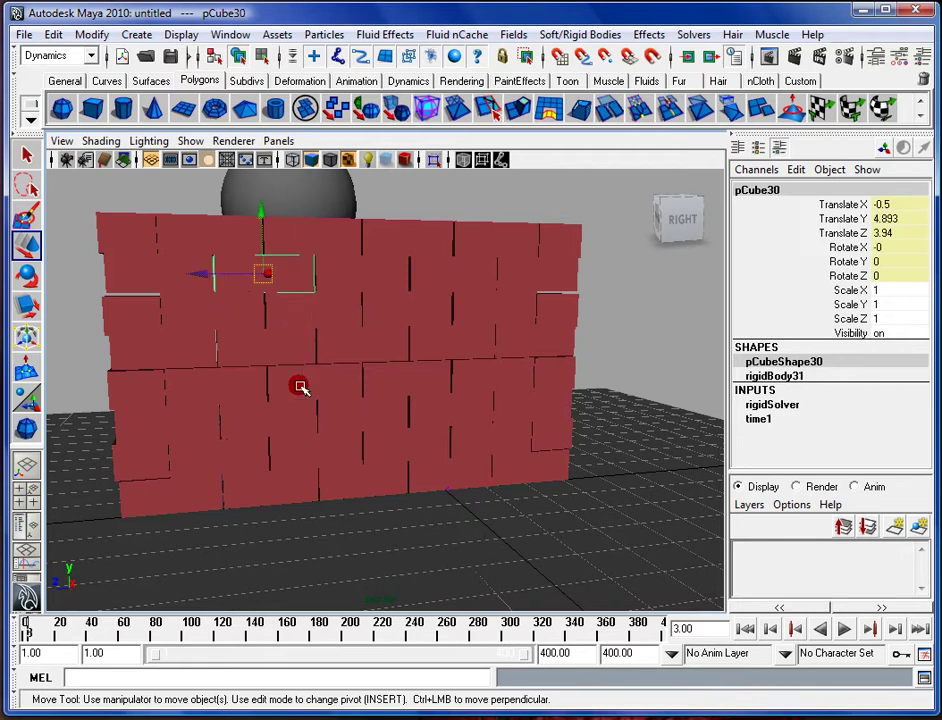
pyautogui.click(259, 345)
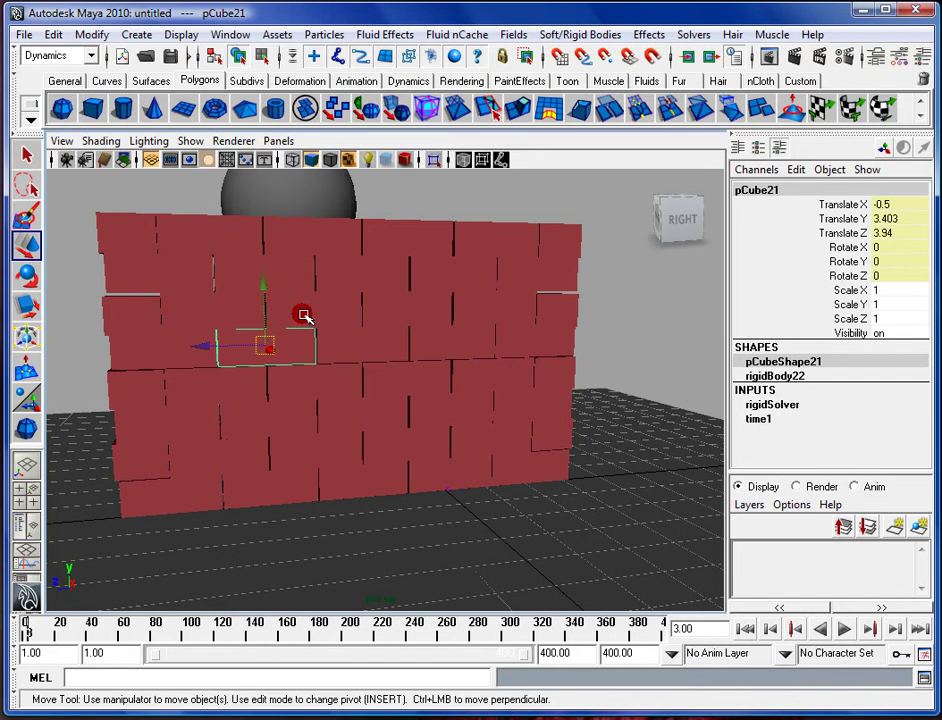
# Review brick rigidBody22's attributes in the Channel Box, then deselect.
pyautogui.moveTo(304, 316)
pyautogui.keyDown('alt'); pyautogui.mouseDown()
pyautogui.moveTo(433, 332)
pyautogui.moveTo(313, 318)
pyautogui.mouseUp(); pyautogui.keyUp('alt')
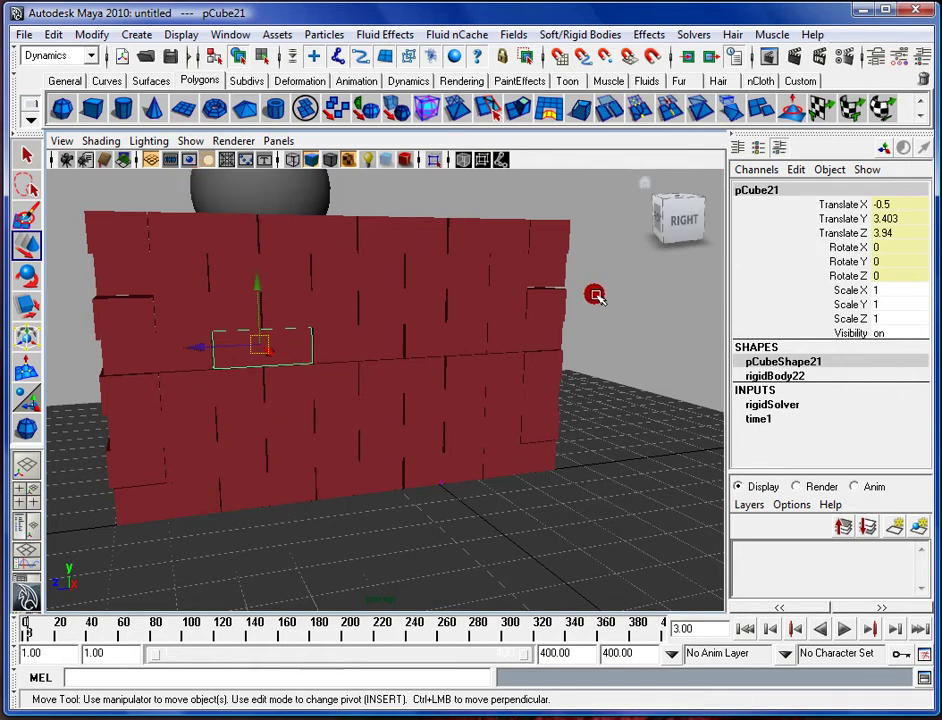
pyautogui.keyDown('alt'); pyautogui.moveTo(372, 372); pyautogui.dragTo(219, 281); pyautogui.keyUp('alt')
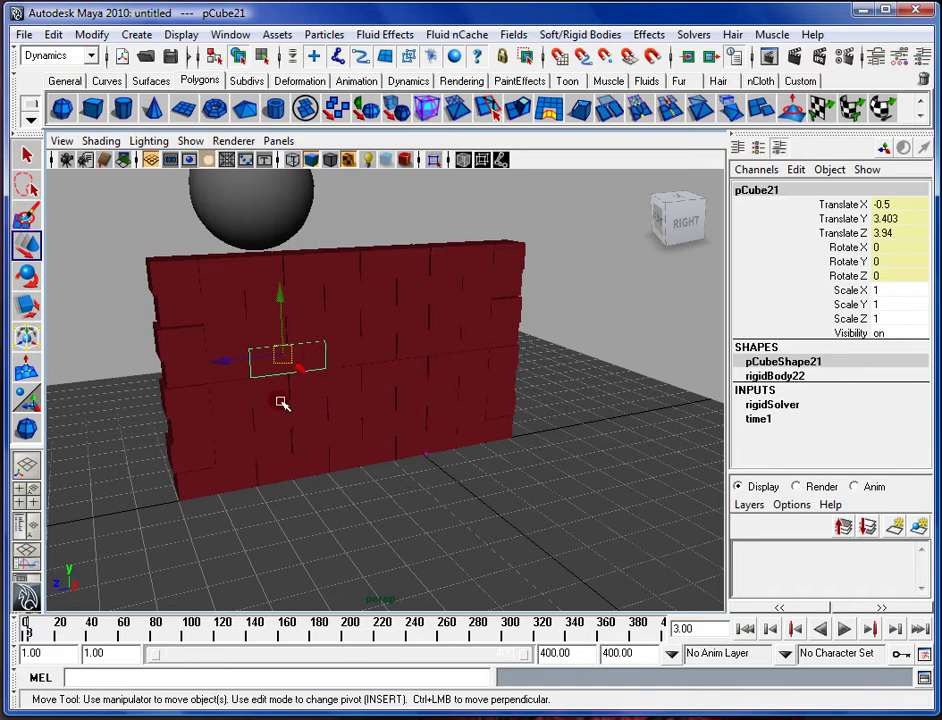
pyautogui.keyDown('alt'); pyautogui.moveTo(325, 390); pyautogui.dragTo(333, 330); pyautogui.keyUp('alt')
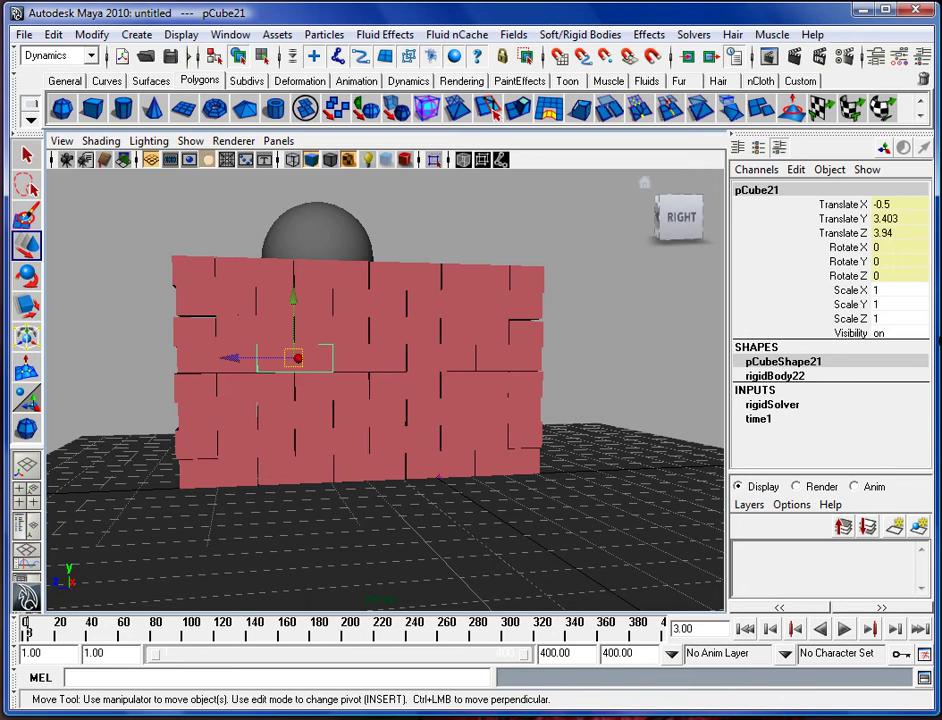
pyautogui.click(826, 375)
pyautogui.scroll(-8, 845, 378)
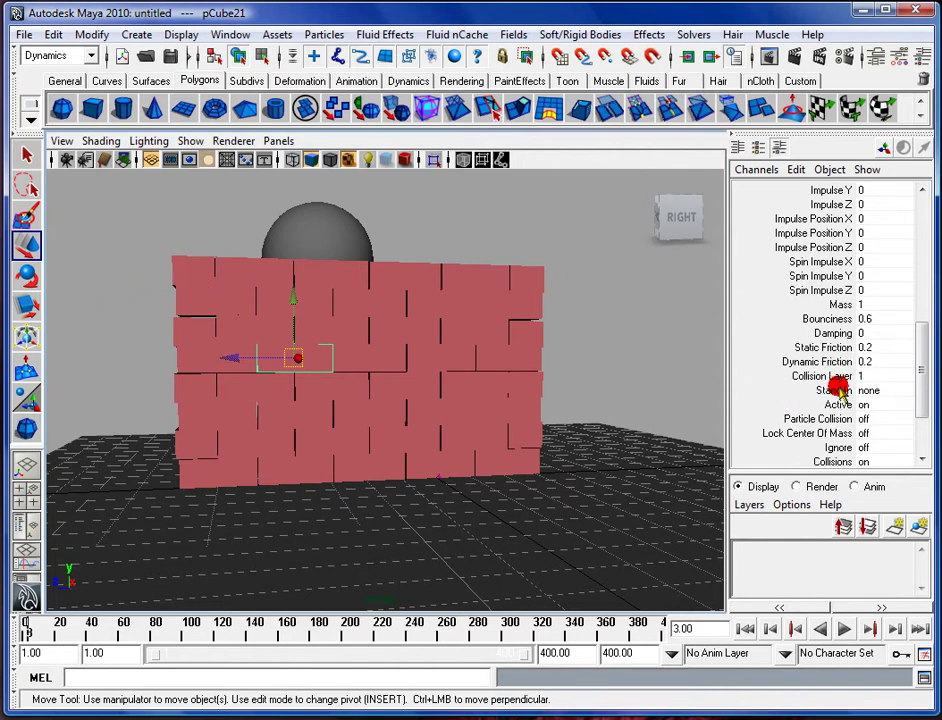
pyautogui.click(645, 353)
# Select the sphere pSphere1 and view the wall from the side.
pyautogui.keyDown('alt'); pyautogui.moveTo(454, 357); pyautogui.dragTo(442, 341); pyautogui.keyUp('alt')
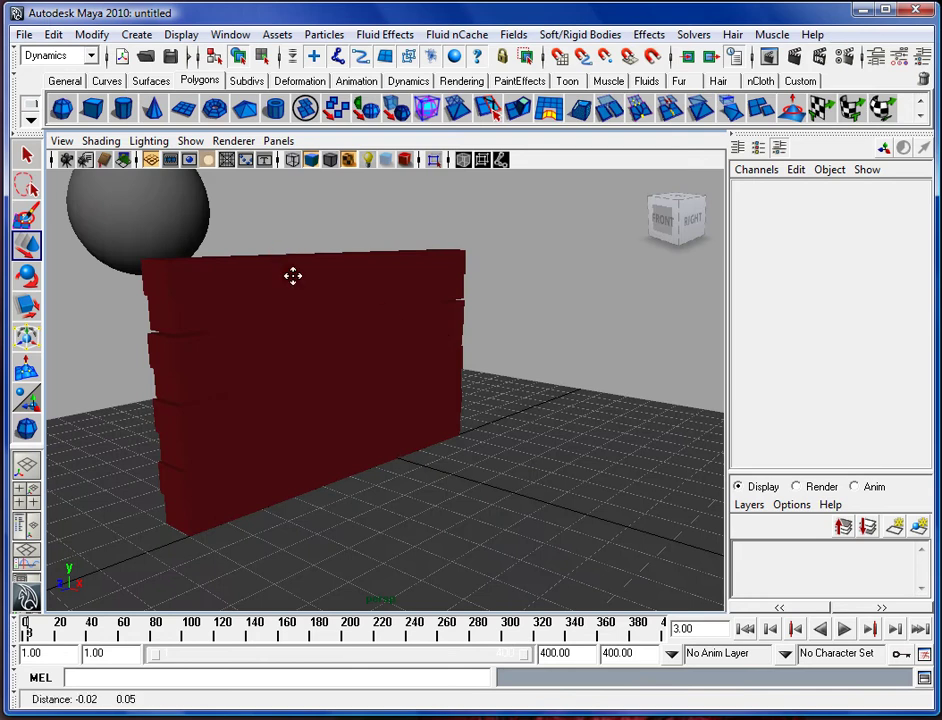
pyautogui.keyDown('alt'); pyautogui.moveTo(292, 275); pyautogui.dragTo(418, 381); pyautogui.keyUp('alt')
pyautogui.click(303, 333)
pyautogui.keyDown('alt'); pyautogui.moveTo(303, 333); pyautogui.dragTo(253, 393); pyautogui.keyUp('alt')
pyautogui.moveTo(393, 311)
pyautogui.keyDown('alt'); pyautogui.mouseDown()
pyautogui.moveTo(427, 307)
pyautogui.moveTo(396, 300)
pyautogui.mouseUp(); pyautogui.keyUp('alt')
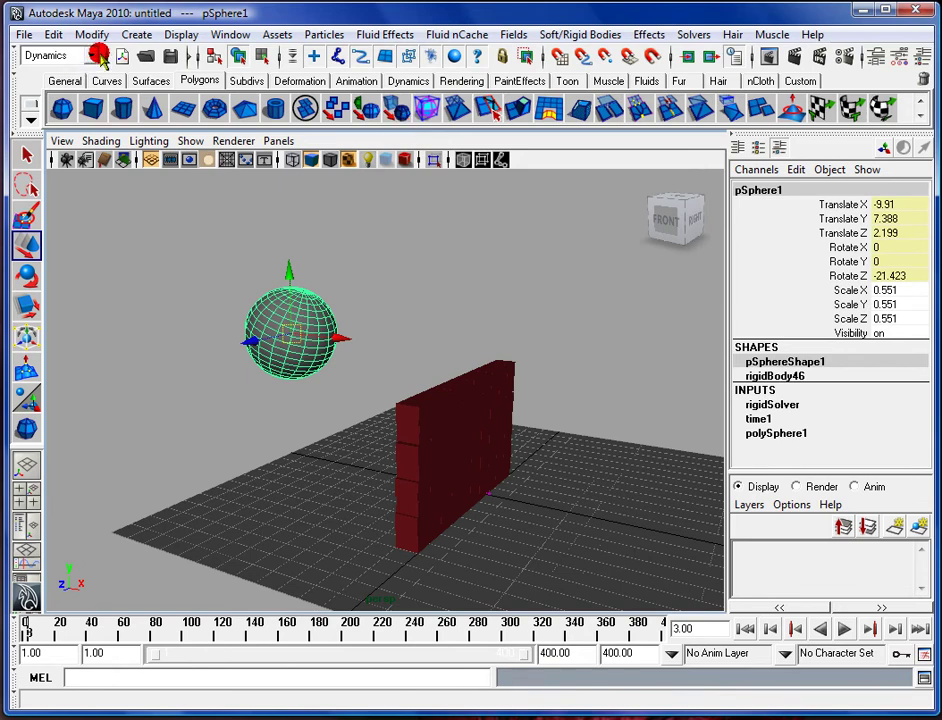
# Browse the Animation menus for constraints, then return to the Dynamics menu set.
pyautogui.click(63, 55)
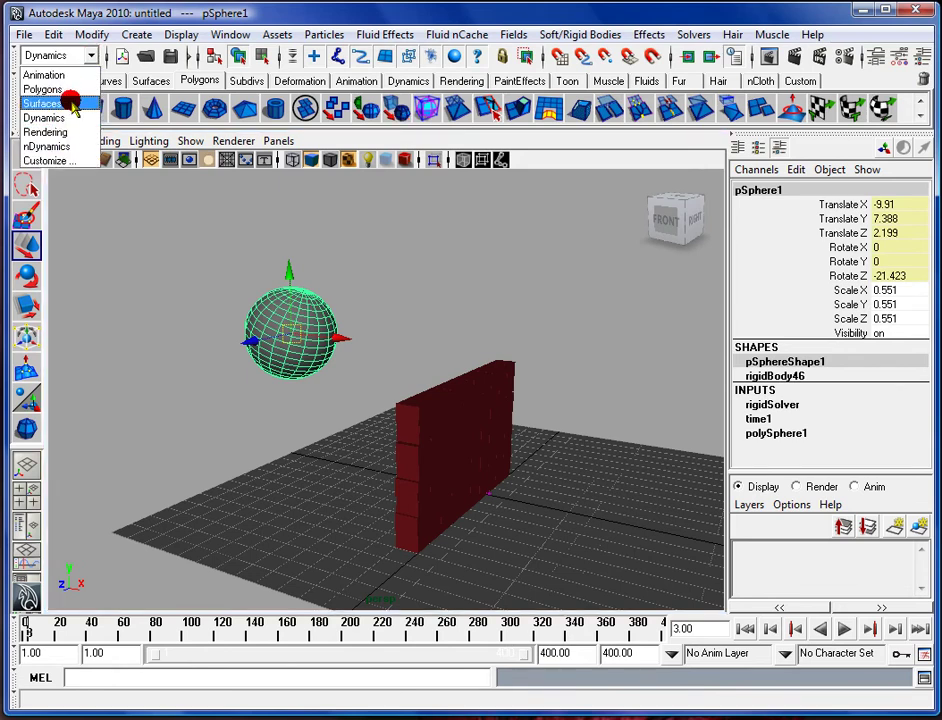
pyautogui.click(63, 75)
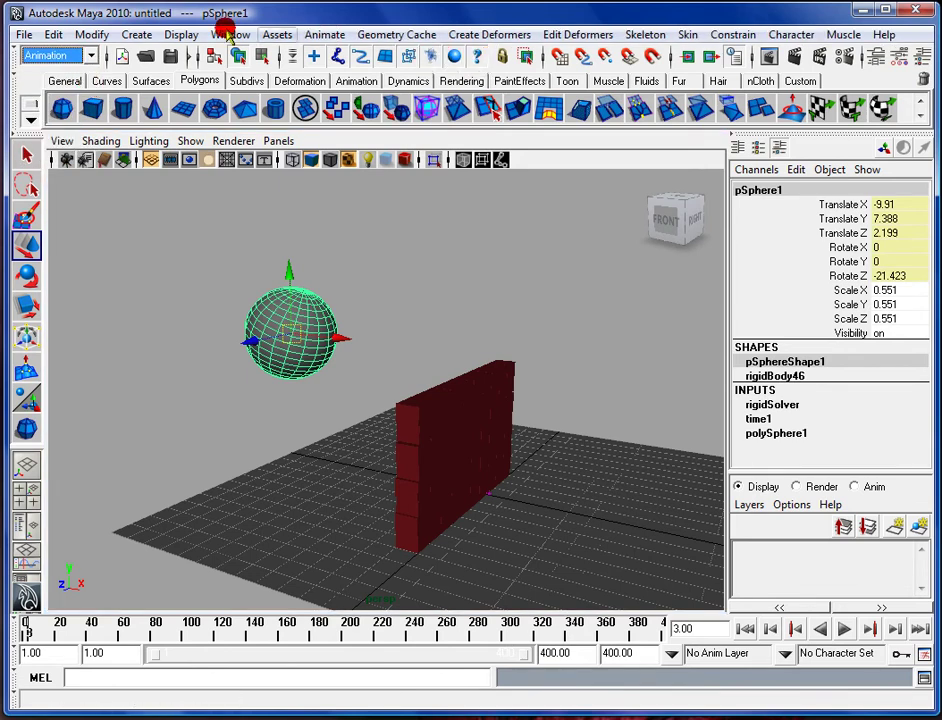
pyautogui.click(648, 35)
pyautogui.moveTo(734, 38)
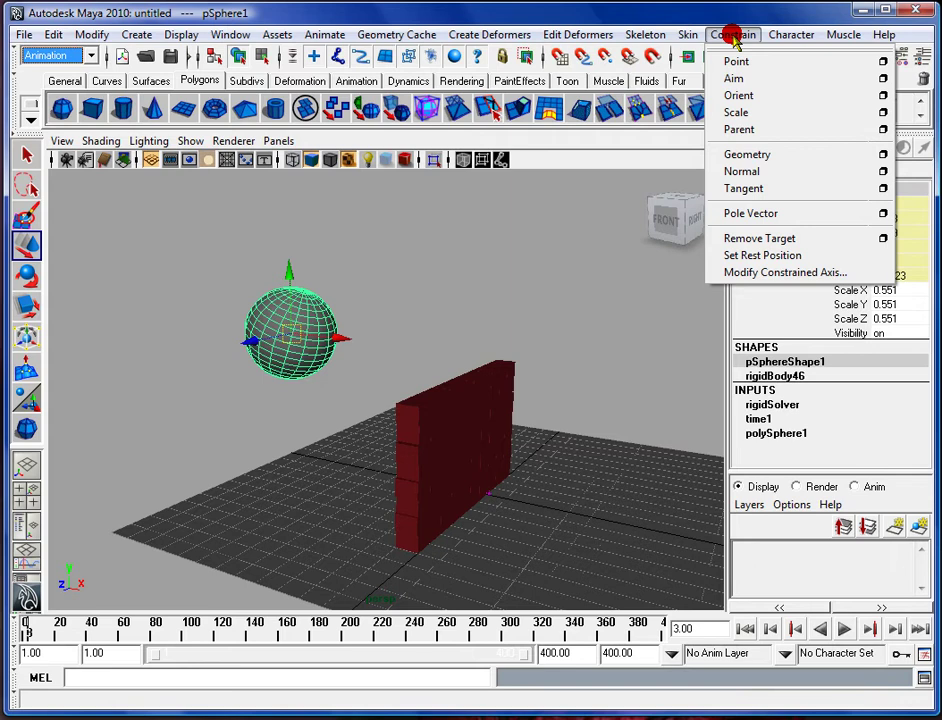
pyautogui.moveTo(575, 38)
pyautogui.moveTo(499, 38)
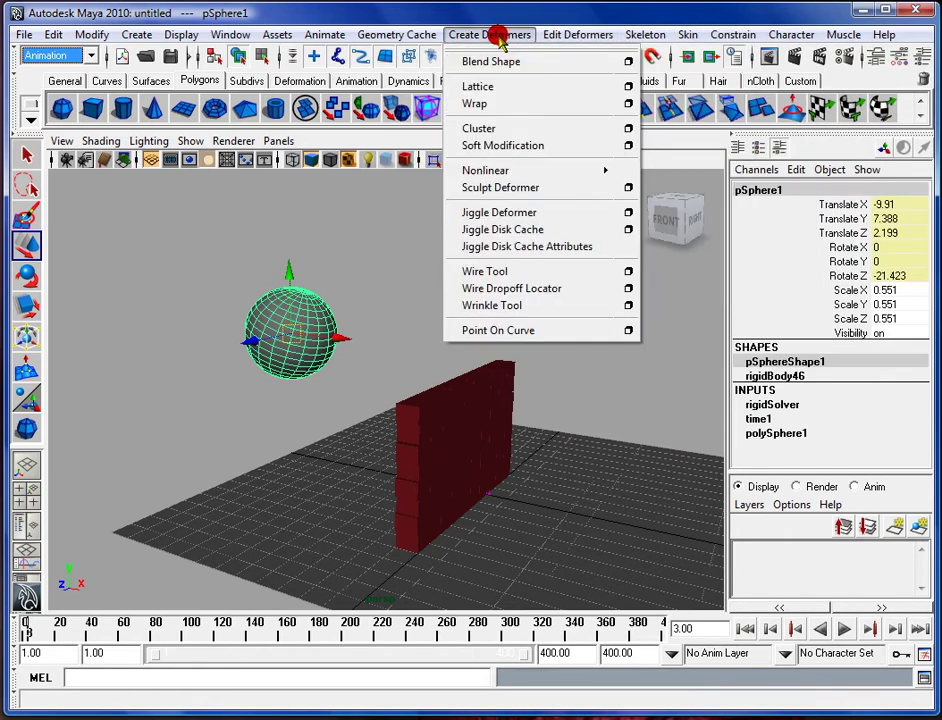
pyautogui.moveTo(300, 36)
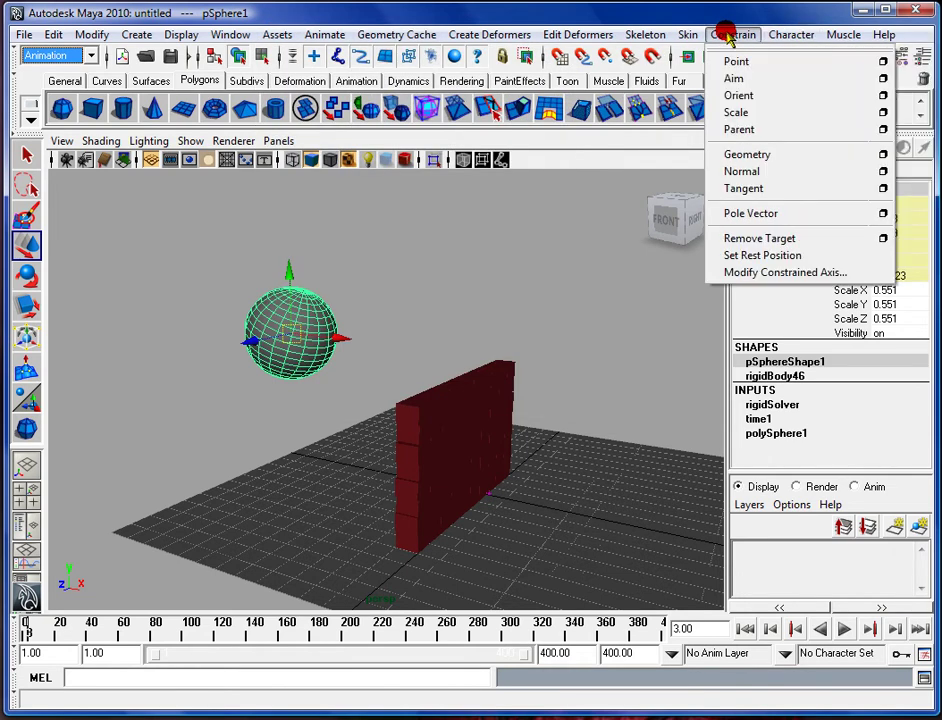
pyautogui.click(724, 36)
pyautogui.click(88, 57)
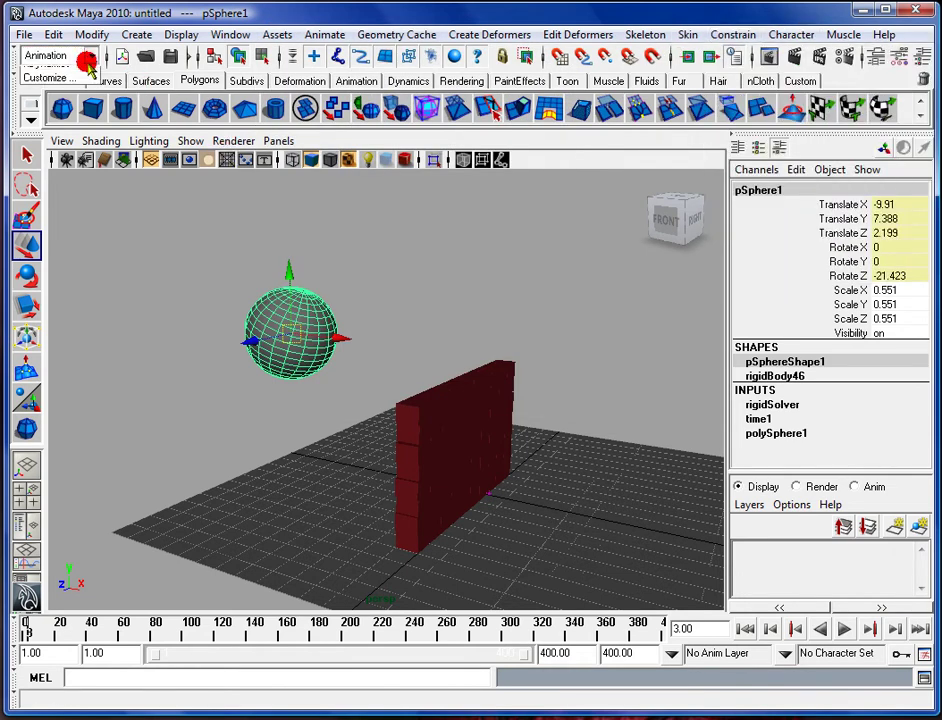
pyautogui.click(50, 117)
# Attach a nail constraint to the sphere via Soft/Rigid Bodies > Create Nail Constraint.
pyautogui.click(575, 34)
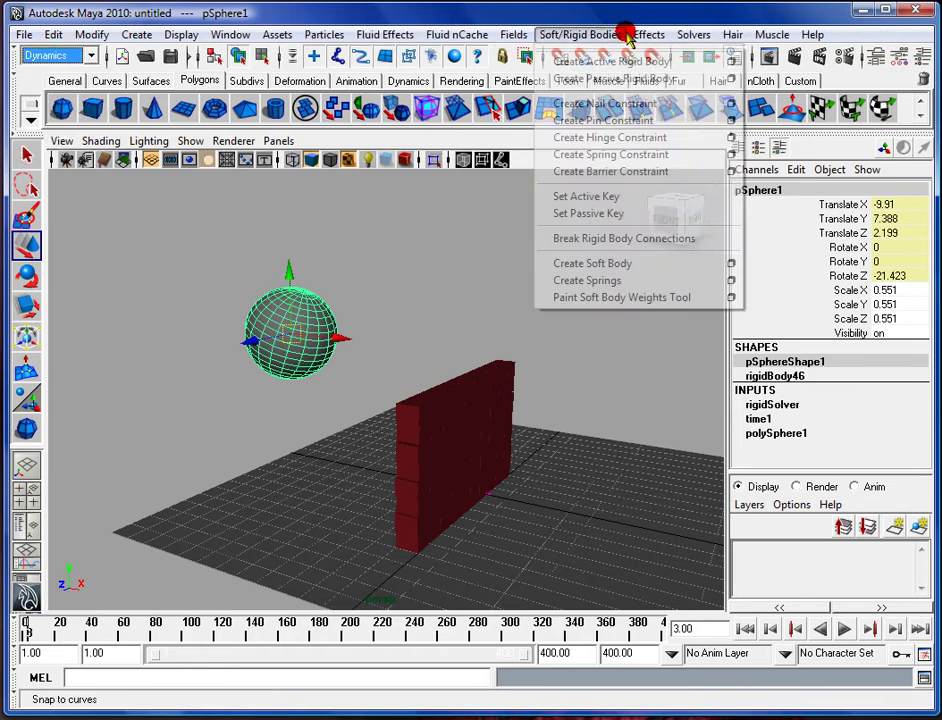
pyautogui.moveTo(688, 34)
pyautogui.moveTo(620, 36)
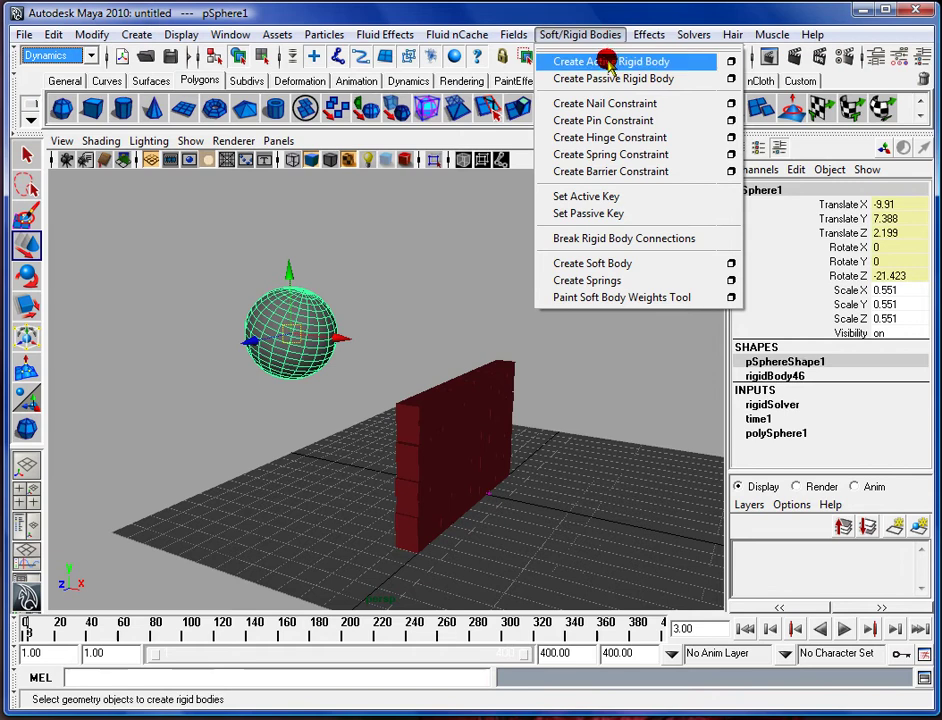
pyautogui.click(641, 104)
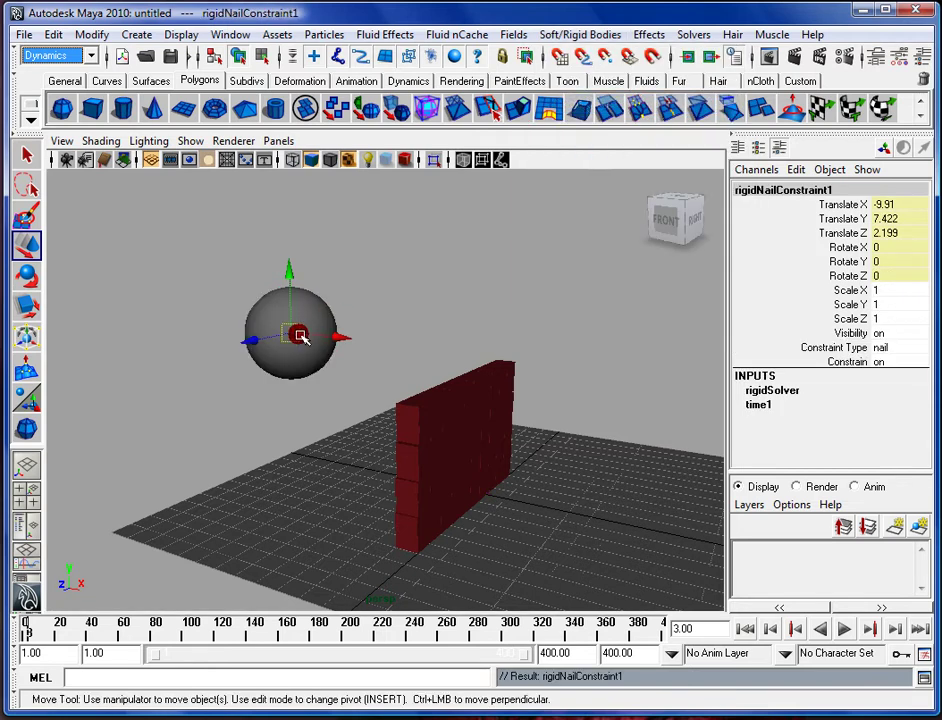
# Move rigidNailConstraint1 to about (-1.052, 12.407, 2.199) above the wall.
pyautogui.moveTo(335, 340); pyautogui.dragTo(526, 342)
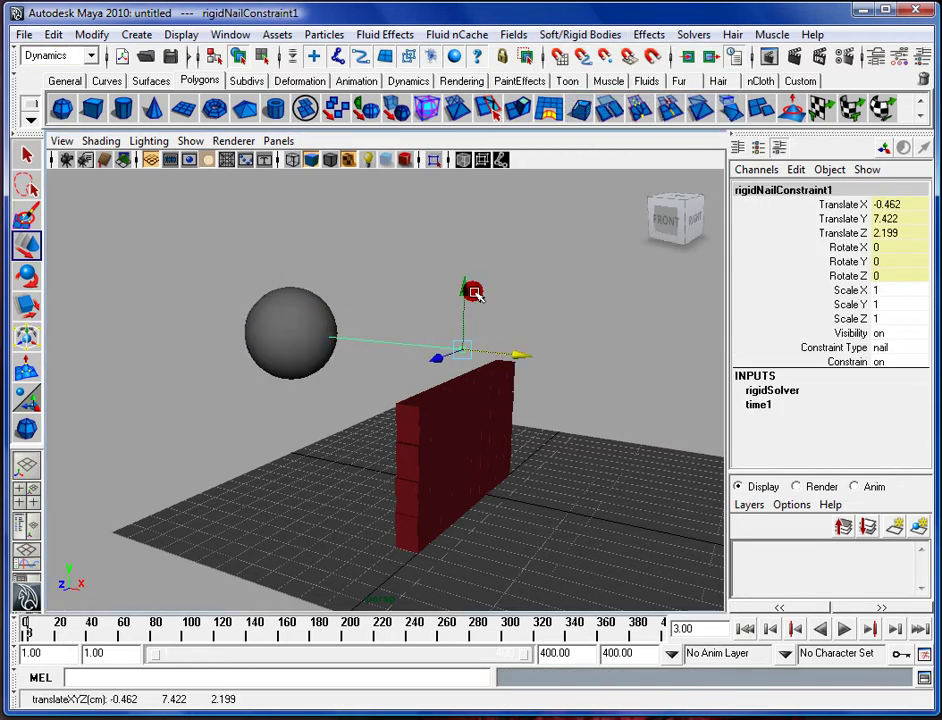
pyautogui.moveTo(473, 288); pyautogui.dragTo(458, 179)
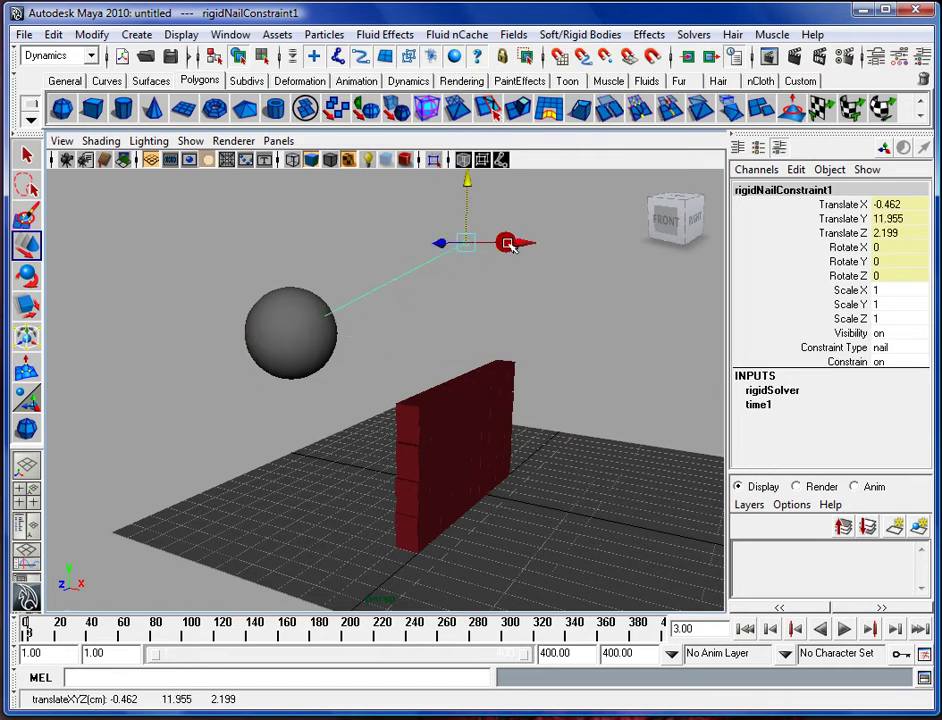
pyautogui.moveTo(518, 246); pyautogui.dragTo(512, 245)
pyautogui.moveTo(458, 188); pyautogui.dragTo(458, 182)
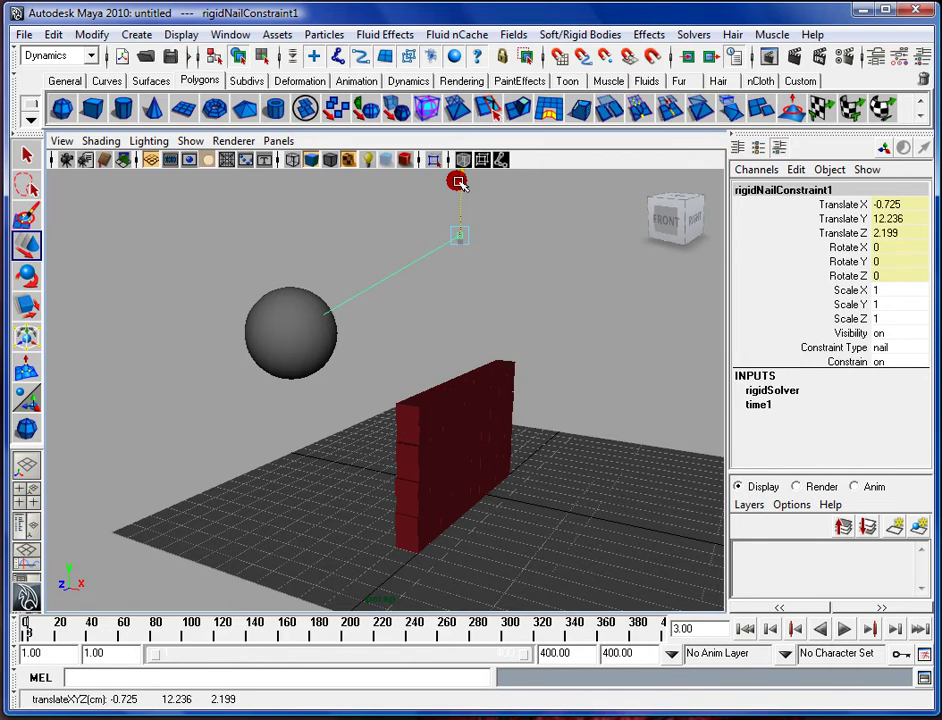
pyautogui.keyDown('alt'); pyautogui.moveTo(449, 233); pyautogui.dragTo(443, 203); pyautogui.keyUp('alt')
pyautogui.moveTo(497, 255); pyautogui.dragTo(446, 332)
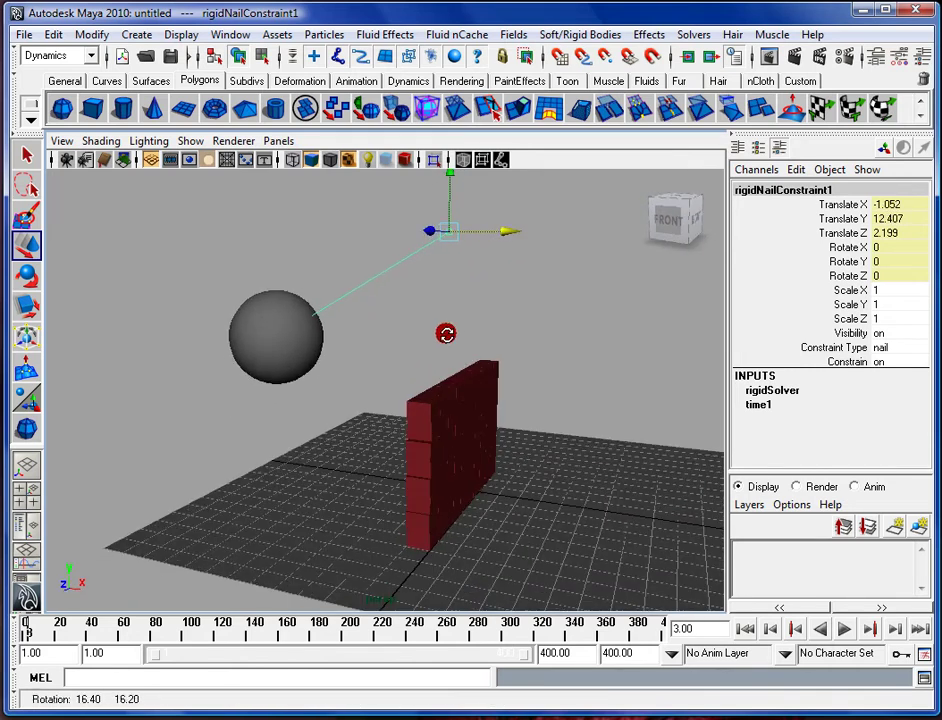
pyautogui.keyDown('alt'); pyautogui.moveTo(452, 435); pyautogui.dragTo(330, 480); pyautogui.keyUp('alt')
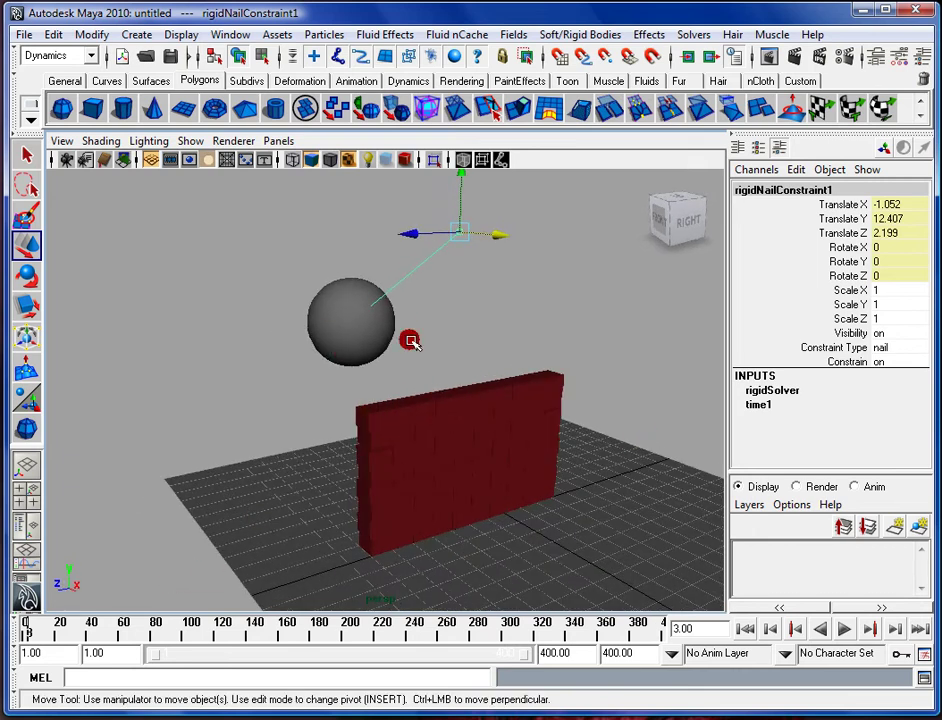
pyautogui.keyDown('alt'); pyautogui.moveTo(489, 287); pyautogui.dragTo(224, 344); pyautogui.keyUp('alt')
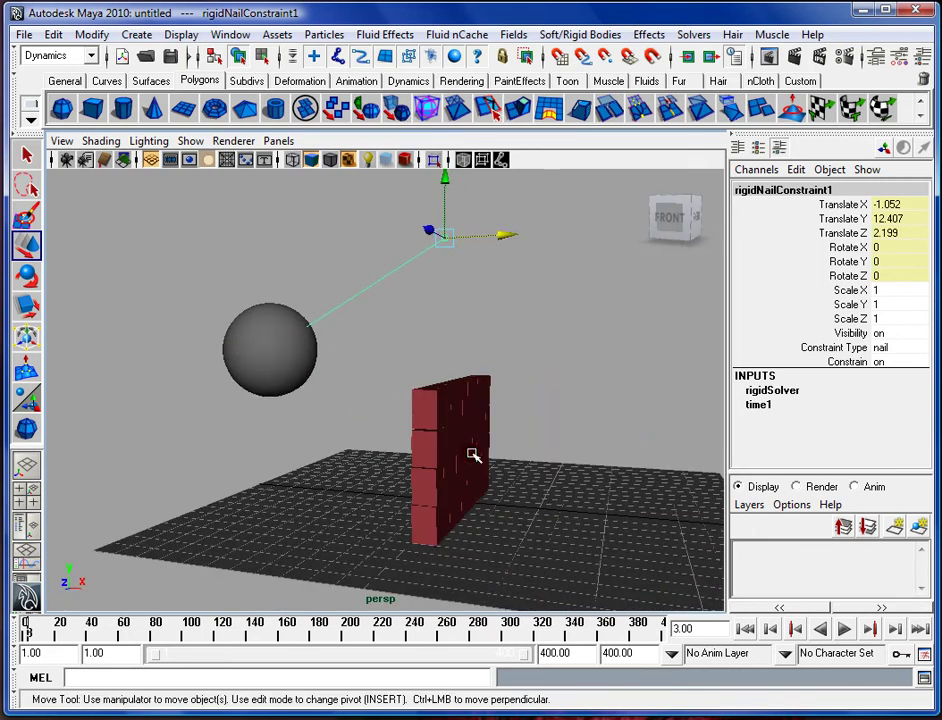
pyautogui.keyDown('alt'); pyautogui.moveTo(497, 447); pyautogui.dragTo(395, 444); pyautogui.keyUp('alt')
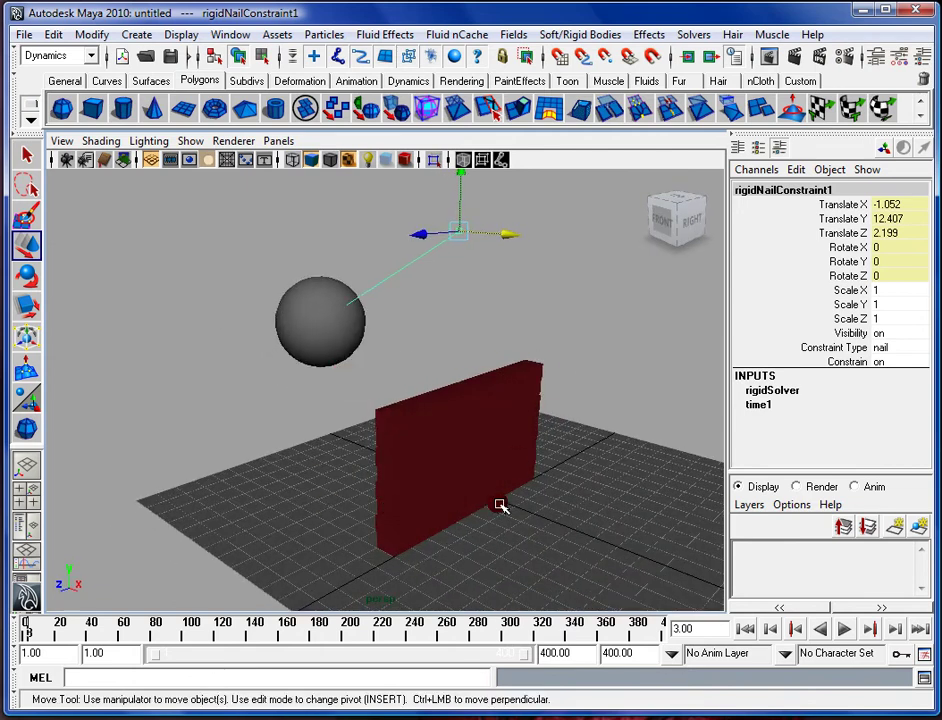
pyautogui.keyDown('alt'); pyautogui.moveTo(577, 457); pyautogui.dragTo(357, 443); pyautogui.keyUp('alt')
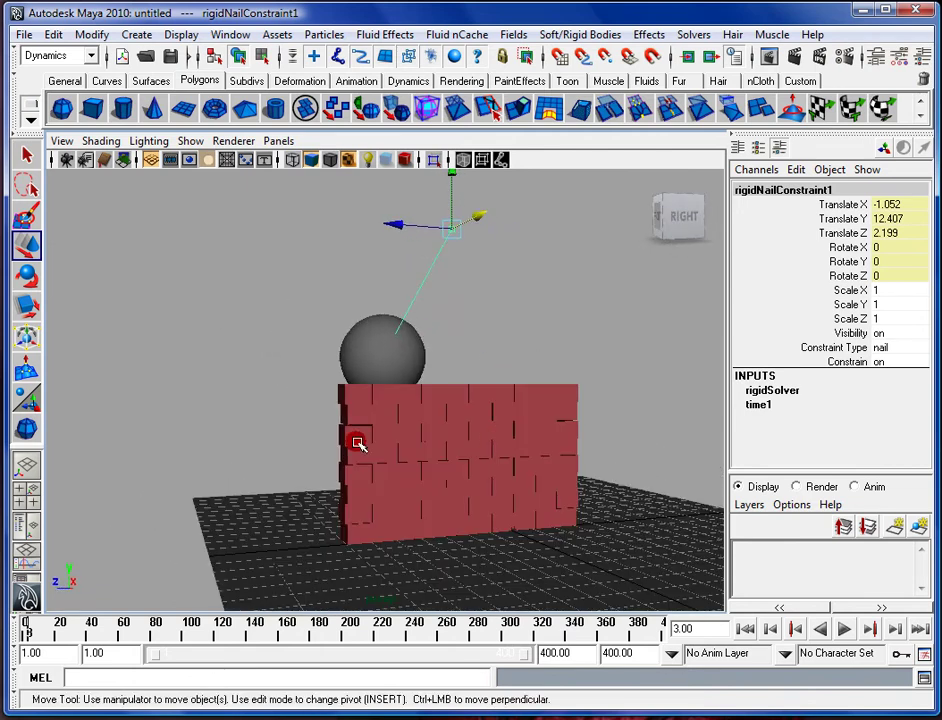
pyautogui.keyDown('alt'); pyautogui.moveTo(408, 416); pyautogui.dragTo(524, 437); pyautogui.keyUp('alt')
# Play a short test of the swing, then orbit toward the wall's front.
pyautogui.click(843, 630)
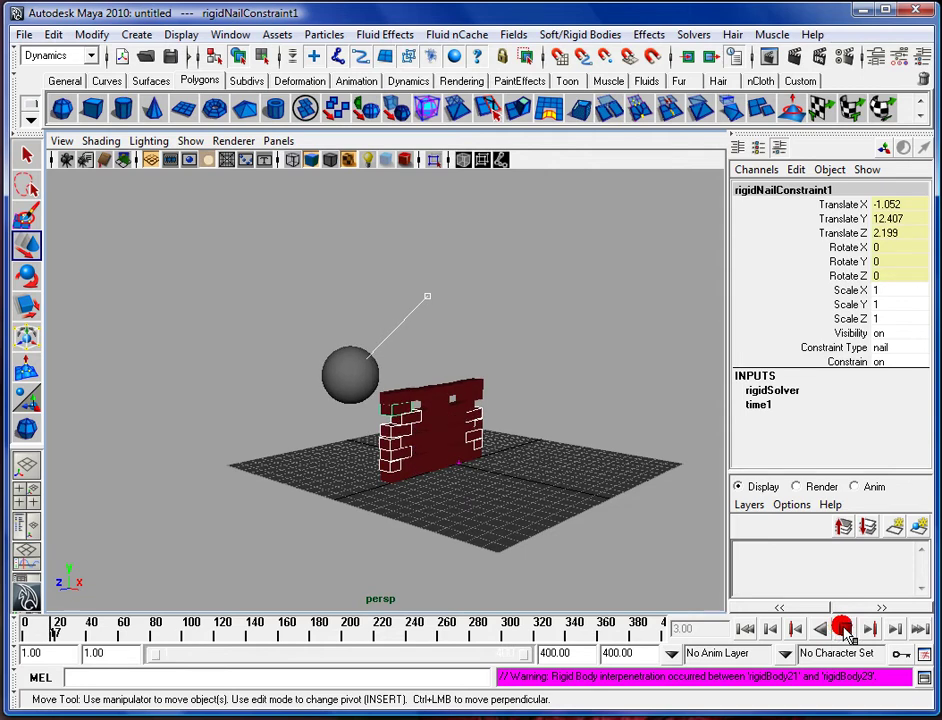
pyautogui.click(745, 628)
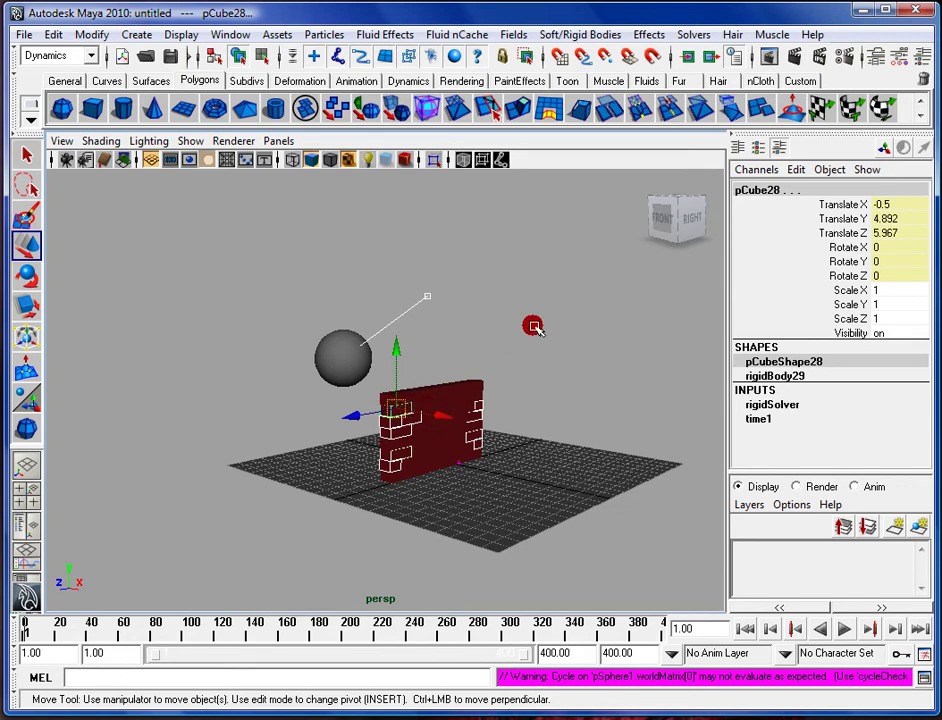
pyautogui.keyDown('alt'); pyautogui.moveTo(533, 328); pyautogui.dragTo(488, 303); pyautogui.keyUp('alt')
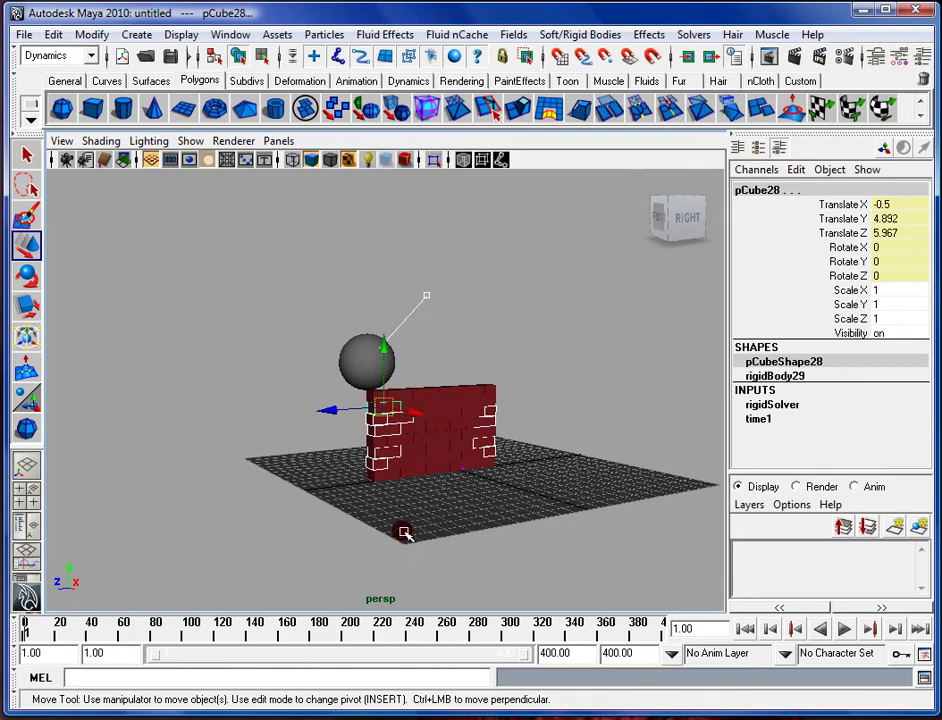
pyautogui.keyDown('alt'); pyautogui.moveTo(279, 366); pyautogui.dragTo(311, 363); pyautogui.keyUp('alt')
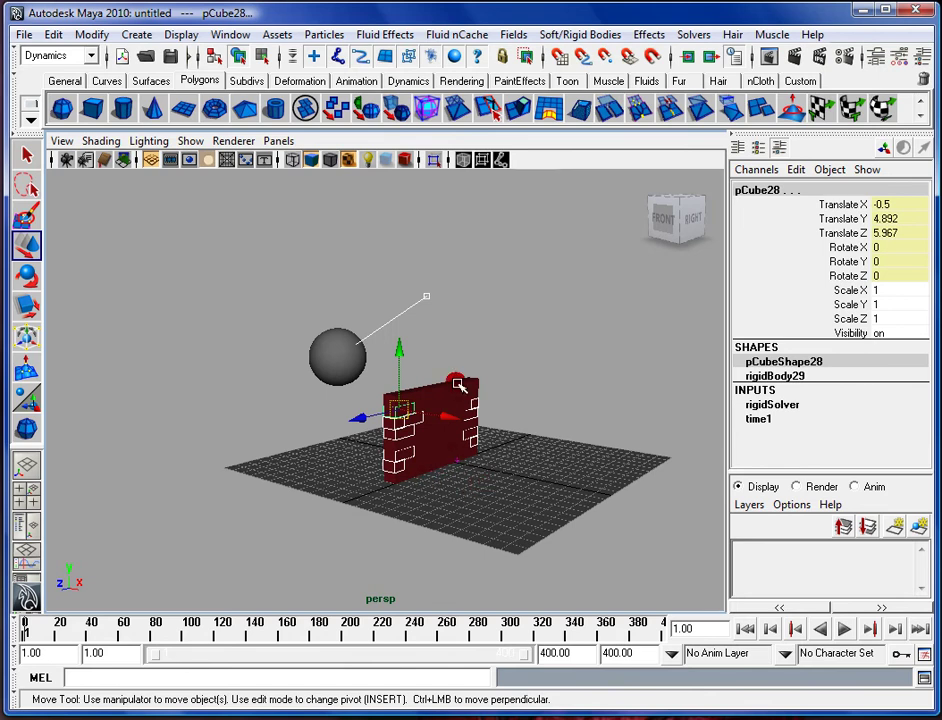
pyautogui.keyDown('alt'); pyautogui.moveTo(440, 332); pyautogui.dragTo(246, 318); pyautogui.keyUp('alt')
pyautogui.keyDown('alt'); pyautogui.moveTo(373, 400); pyautogui.dragTo(335, 350); pyautogui.keyUp('alt')
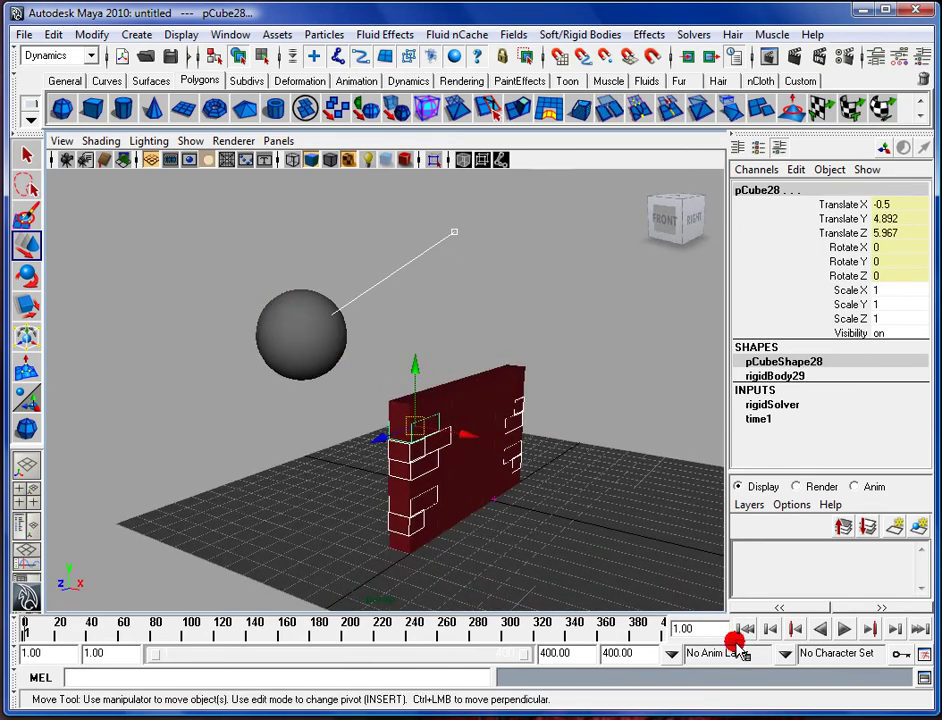
# Play the full simulation, rewind to frame 1 and select the sphere.
pyautogui.click(843, 628)
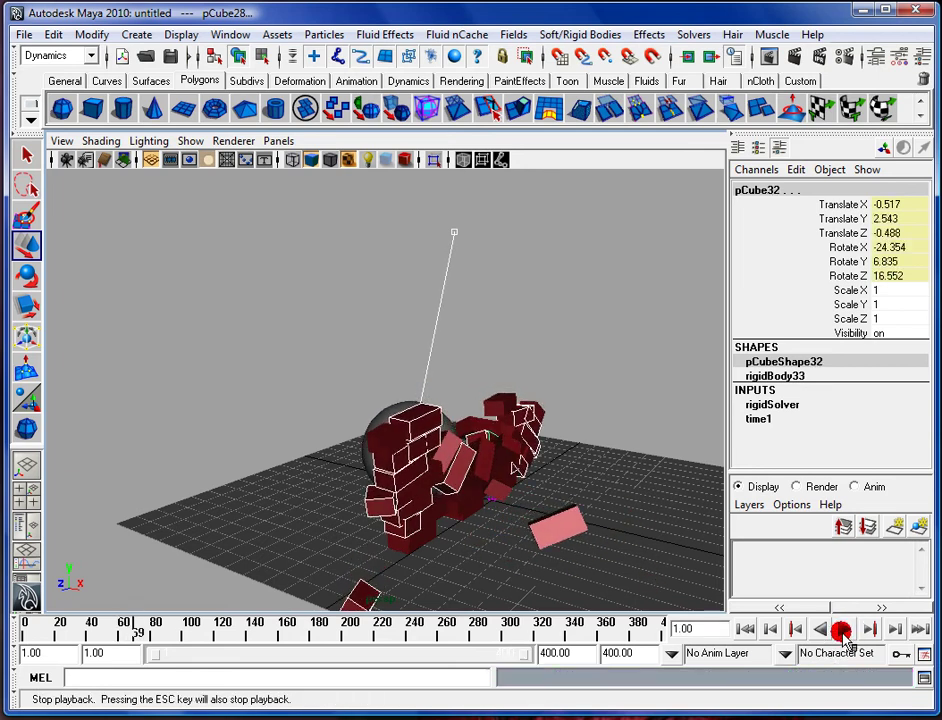
pyautogui.click(844, 628)
pyautogui.click(747, 628)
pyautogui.click(318, 340)
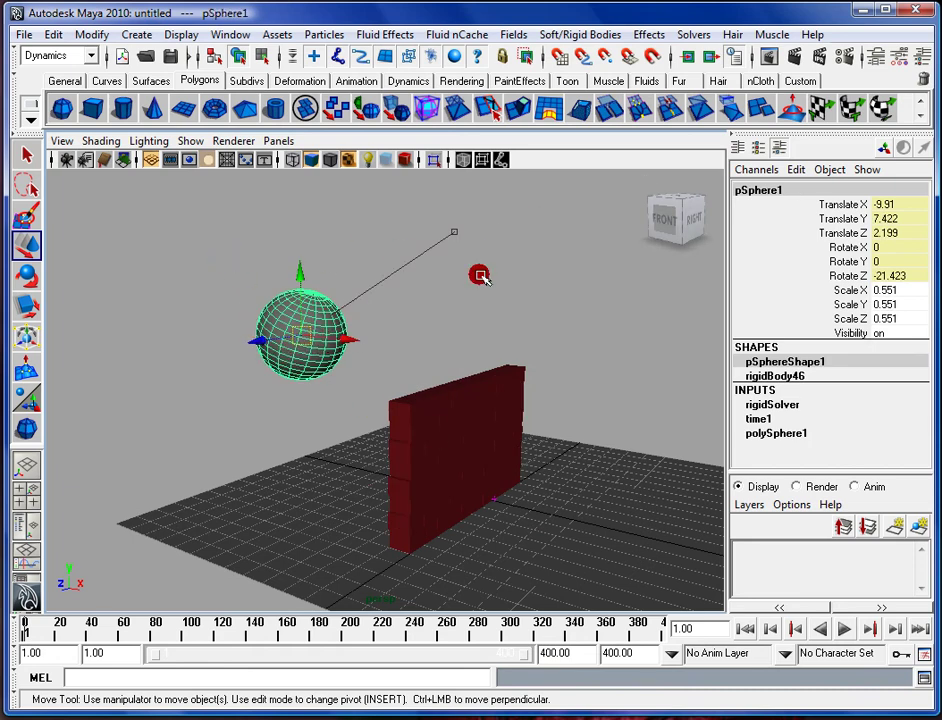
# Expand the sphere's rigidBody46 in the Channel Box, set Mass to 100, and replay the simulation.
pyautogui.click(881, 57)
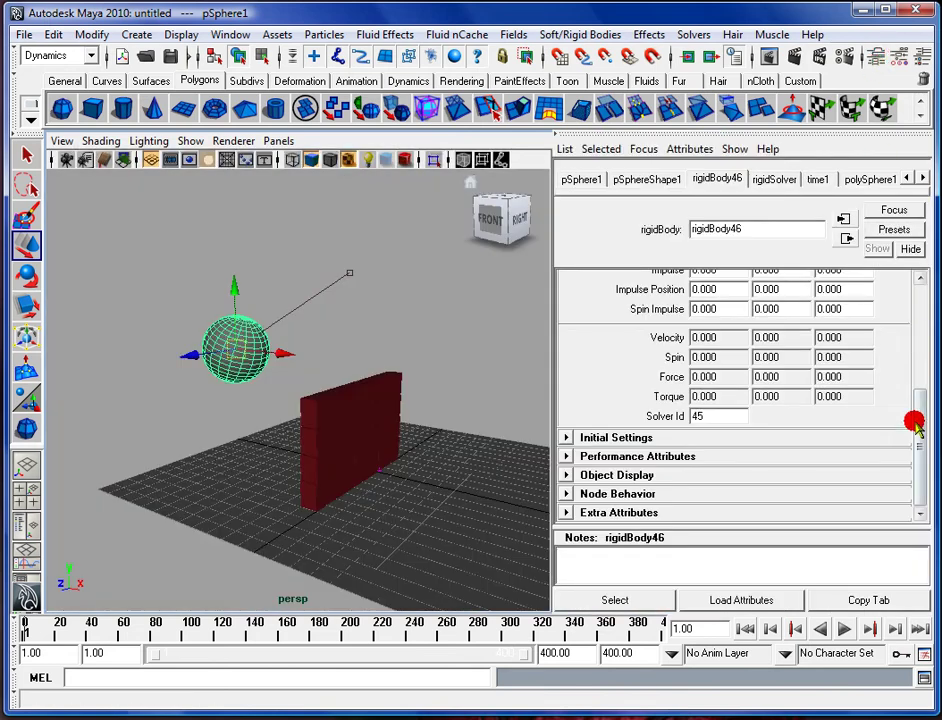
pyautogui.scroll(3, 917, 410)
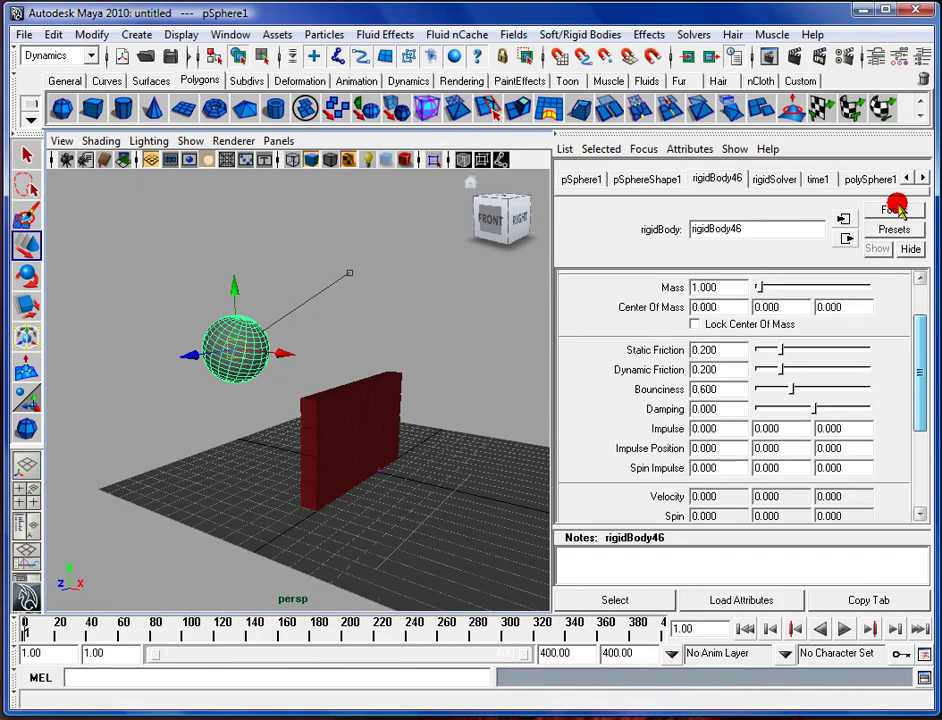
pyautogui.click(901, 57)
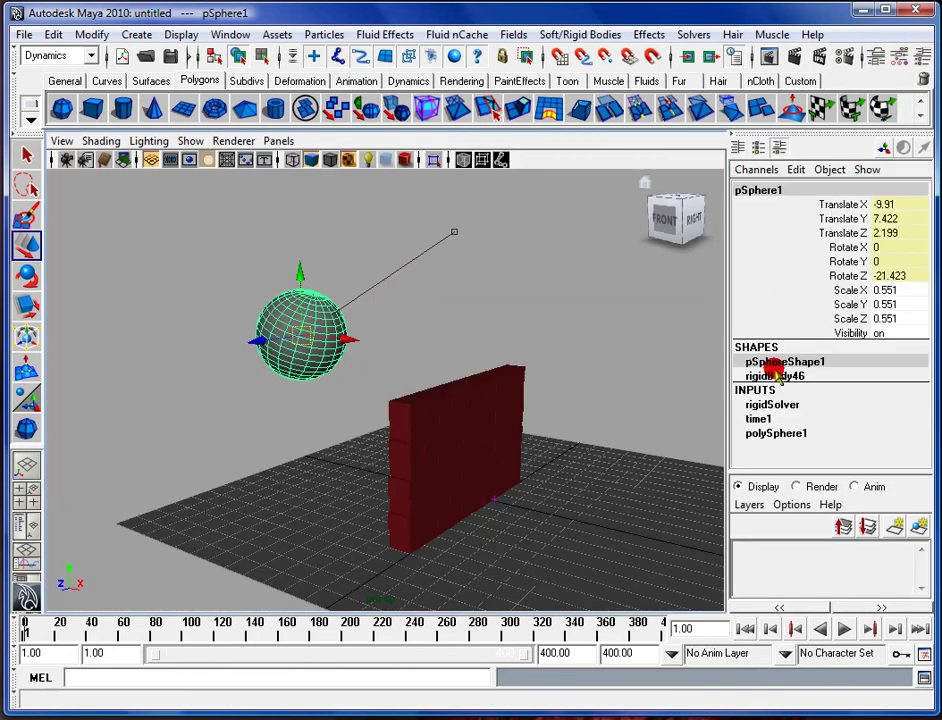
pyautogui.click(785, 377)
pyautogui.moveTo(921, 248); pyautogui.dragTo(927, 351)
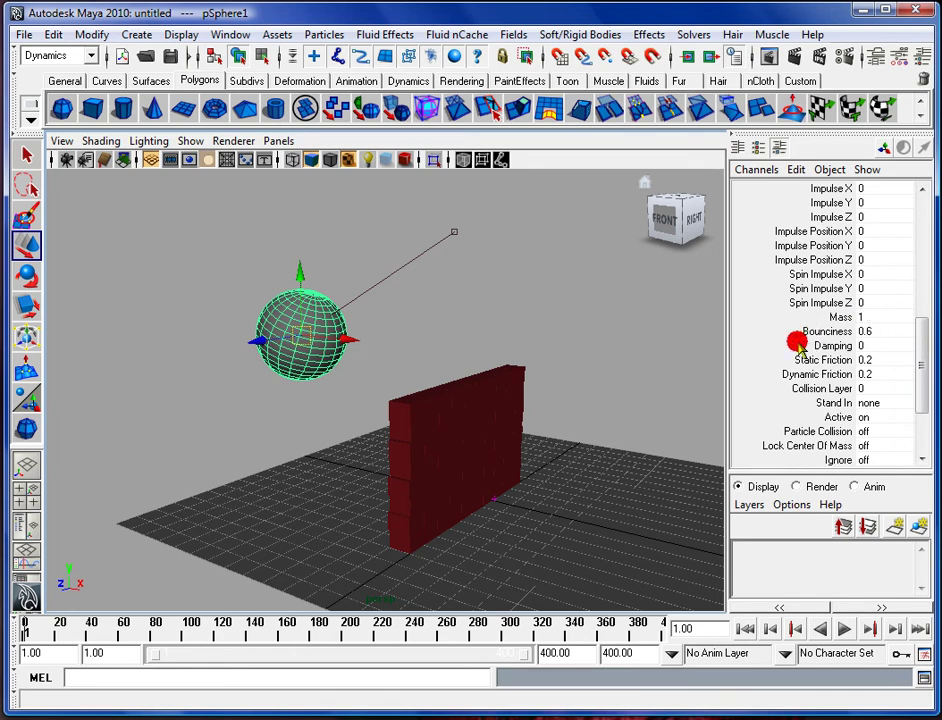
pyautogui.doubleClick(868, 316)
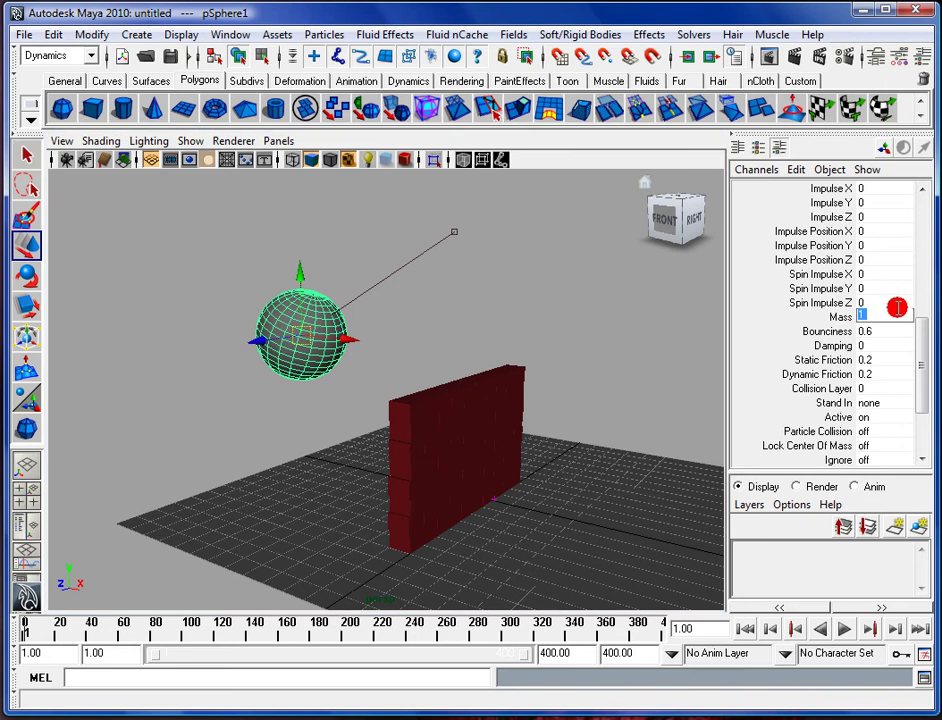
pyautogui.write('100')
pyautogui.press('Return')
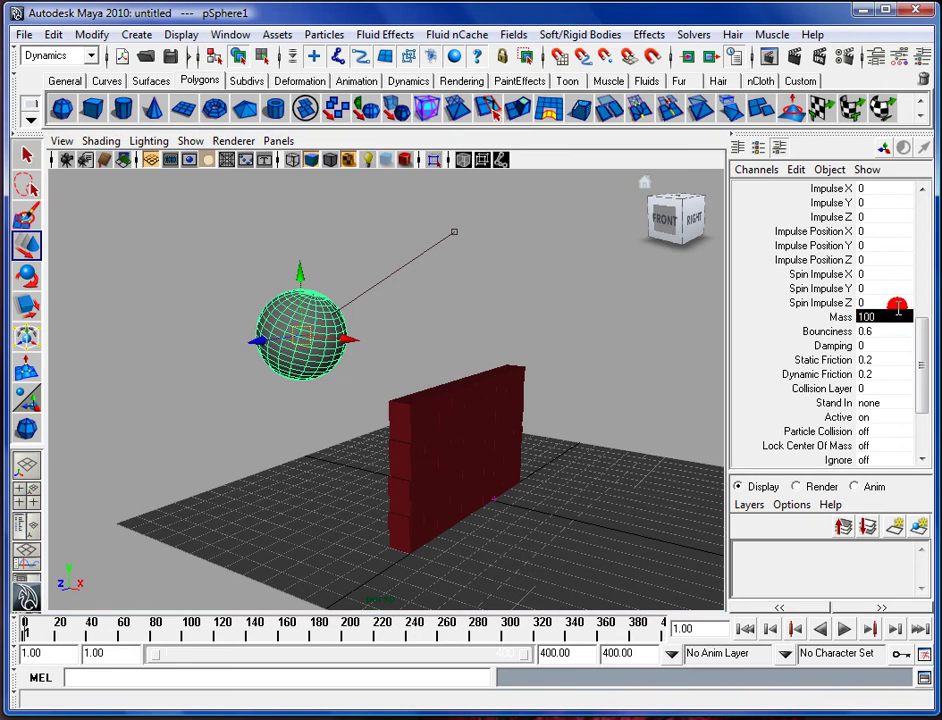
pyautogui.click(845, 629)
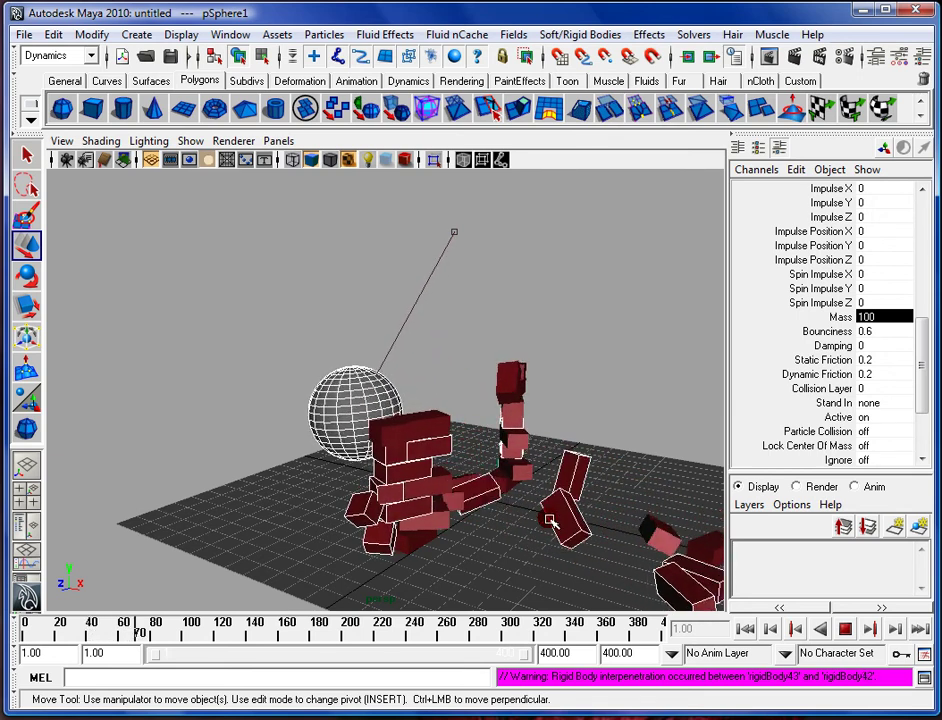
# Stop playback, rewind to frame 1 to rebuild the wall, deselect everything, and orbit the view.
pyautogui.click(842, 628)
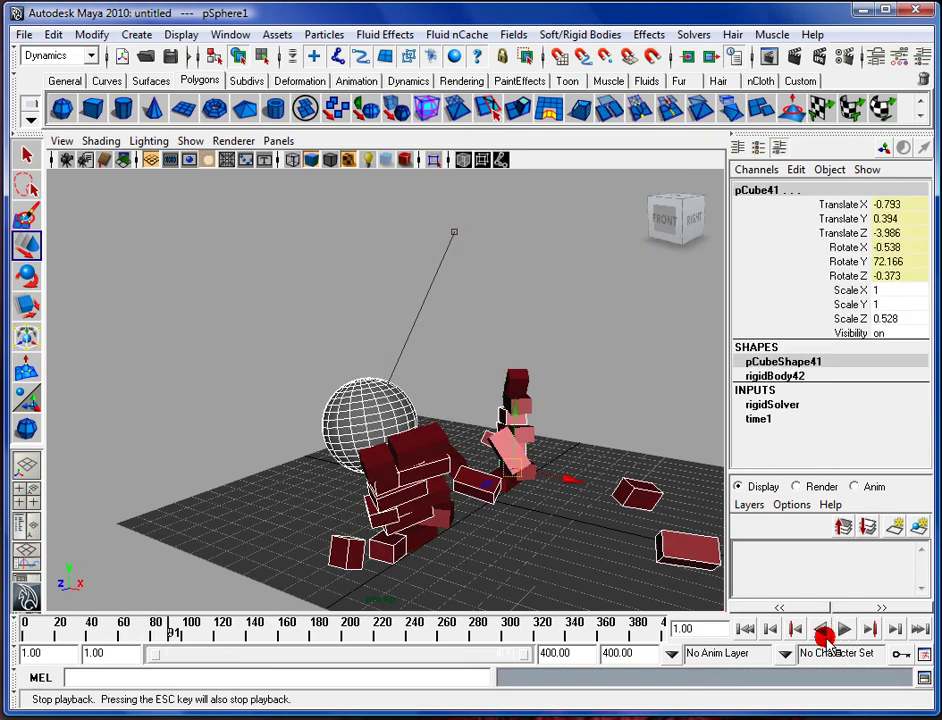
pyautogui.click(745, 628)
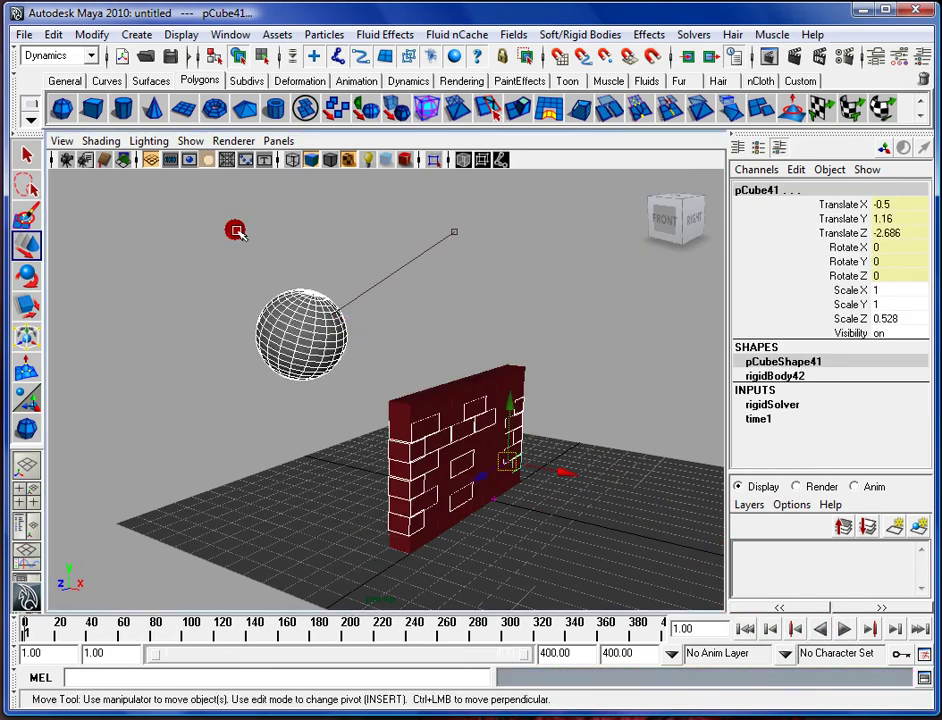
pyautogui.click(572, 374)
pyautogui.keyDown('alt'); pyautogui.moveTo(572, 374); pyautogui.dragTo(420, 341); pyautogui.keyUp('alt')
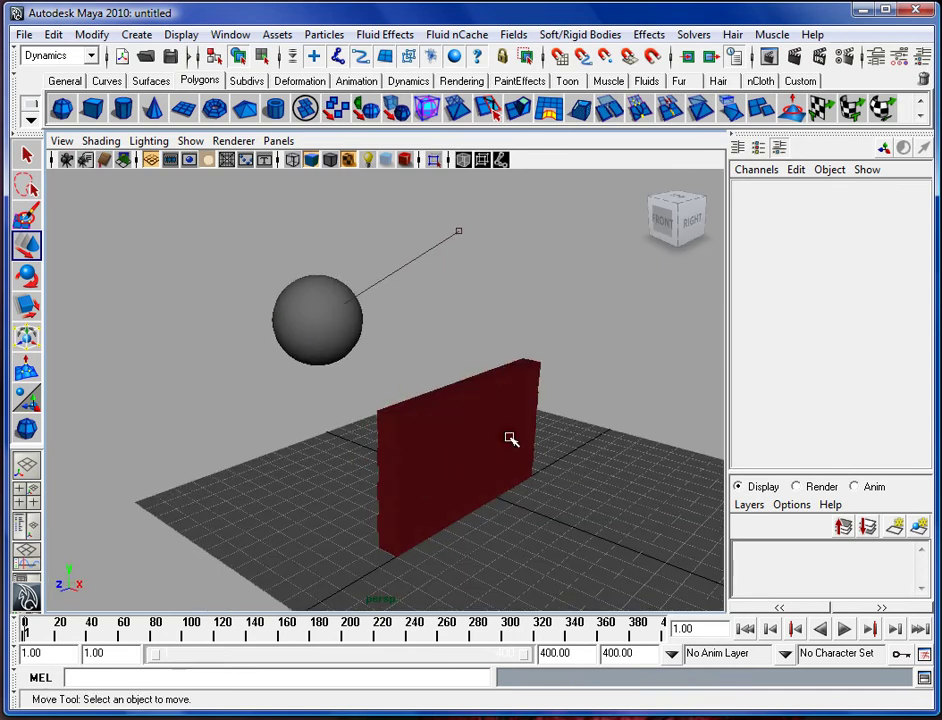
# Reframe the view around the wall, selecting a top-edge brick and then the sphere.
pyautogui.moveTo(497, 368)
pyautogui.keyDown('alt'); pyautogui.mouseDown()
pyautogui.moveTo(526, 357)
pyautogui.moveTo(482, 360)
pyautogui.mouseUp(); pyautogui.keyUp('alt')
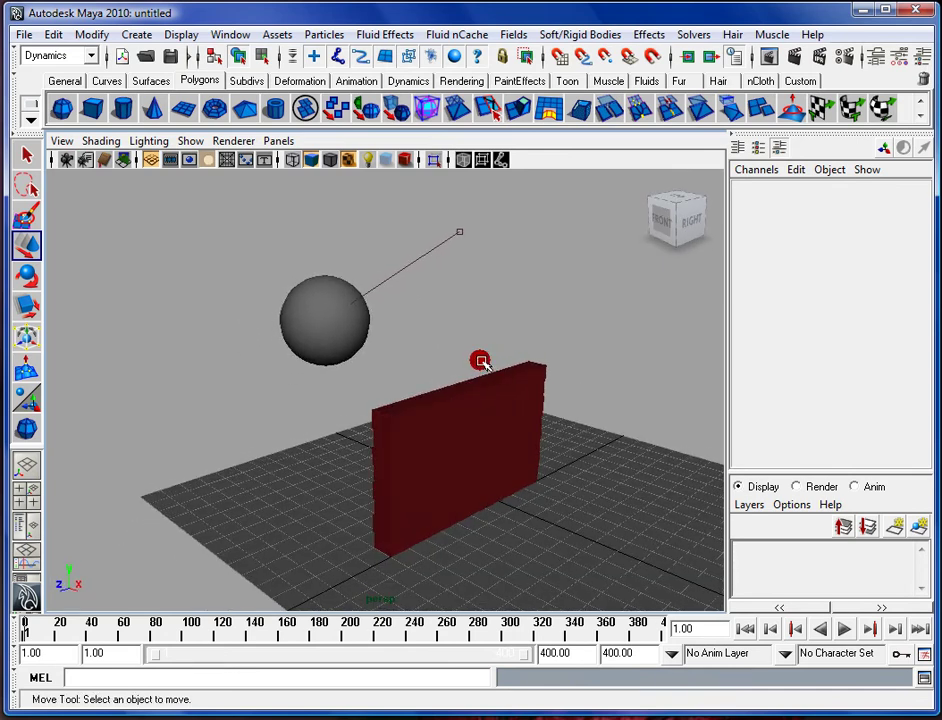
pyautogui.keyDown('alt'); pyautogui.moveTo(482, 360); pyautogui.dragTo(446, 303, button='middle'); pyautogui.keyUp('alt')
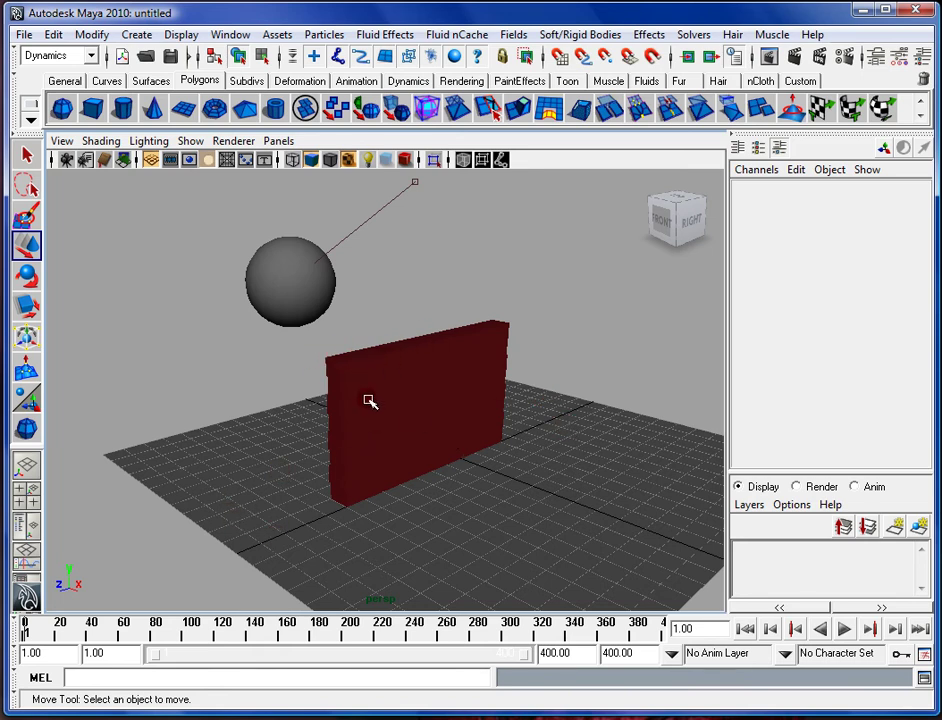
pyautogui.click(357, 368)
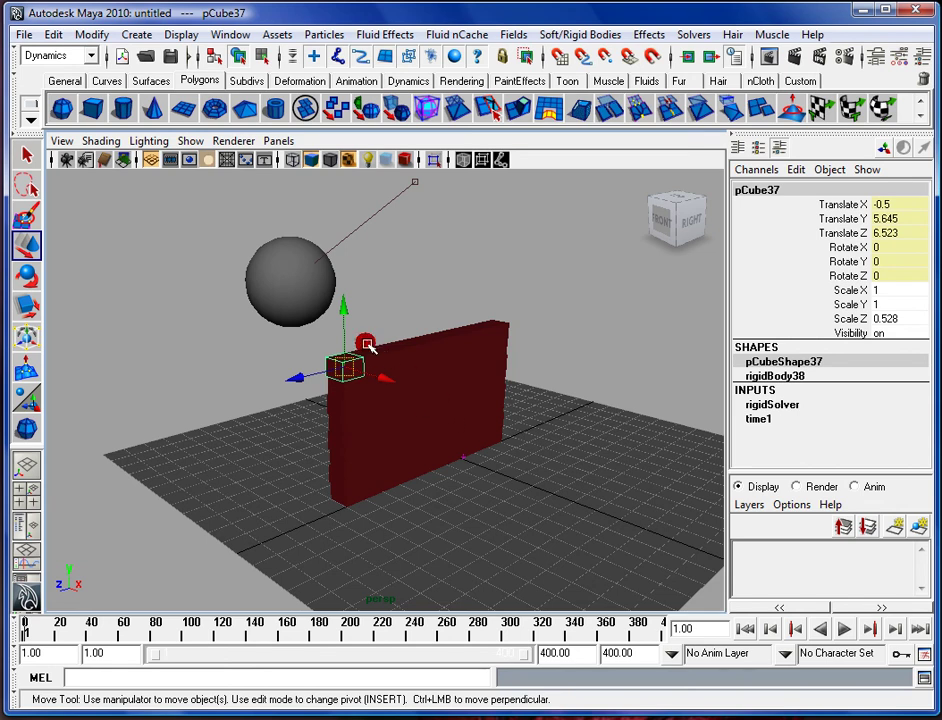
pyautogui.click(268, 280)
pyautogui.keyDown('alt'); pyautogui.moveTo(425, 297); pyautogui.dragTo(325, 290); pyautogui.keyUp('alt')
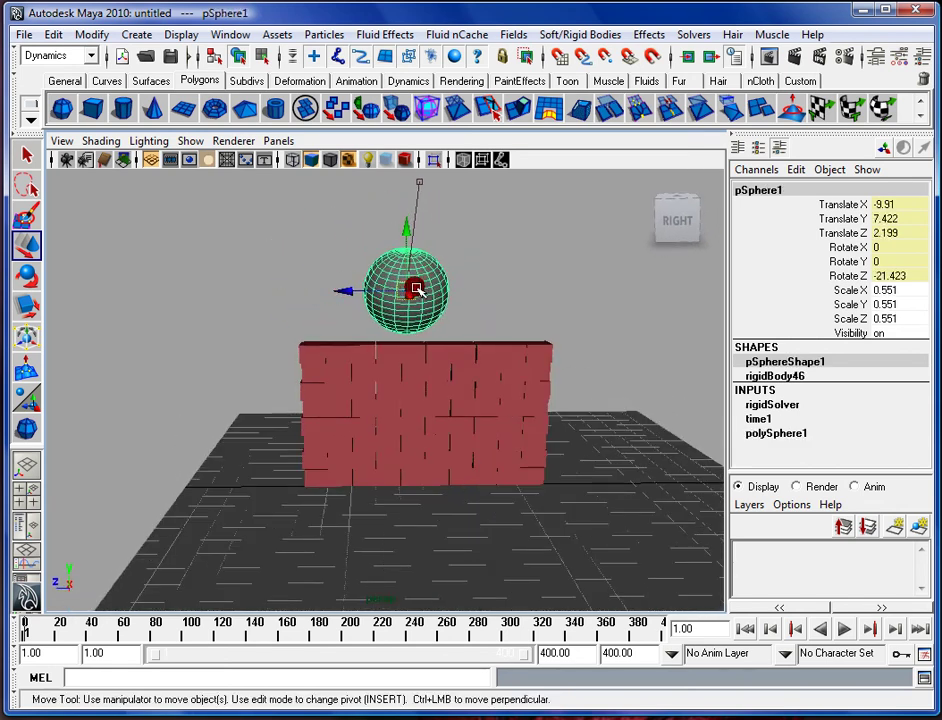
pyautogui.keyDown('alt'); pyautogui.moveTo(416, 289); pyautogui.dragTo(538, 261); pyautogui.keyUp('alt')
# Select rigidNailConstraint1, raise it to a height of 12.813, and reselect the sphere.
pyautogui.moveTo(379, 202); pyautogui.dragTo(425, 238)
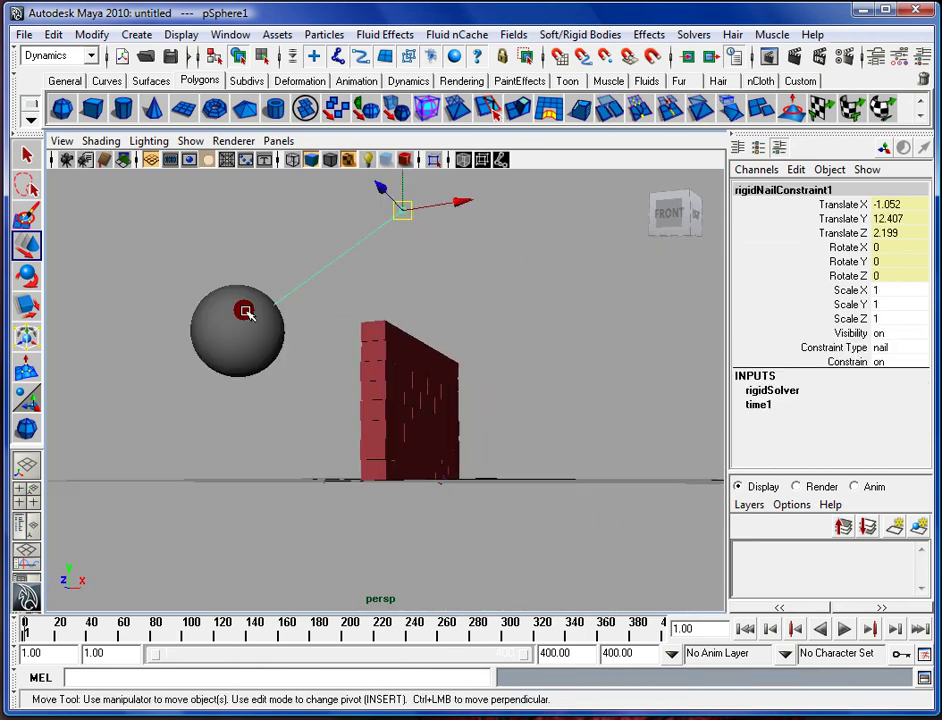
pyautogui.keyDown('alt'); pyautogui.moveTo(470, 308); pyautogui.dragTo(484, 330); pyautogui.keyUp('alt')
pyautogui.keyDown('alt'); pyautogui.moveTo(484, 330); pyautogui.dragTo(441, 277, button='right'); pyautogui.keyUp('alt')
pyautogui.moveTo(398, 215)
pyautogui.mouseDown()
pyautogui.moveTo(389, 200)
pyautogui.moveTo(389, 219)
pyautogui.mouseUp()
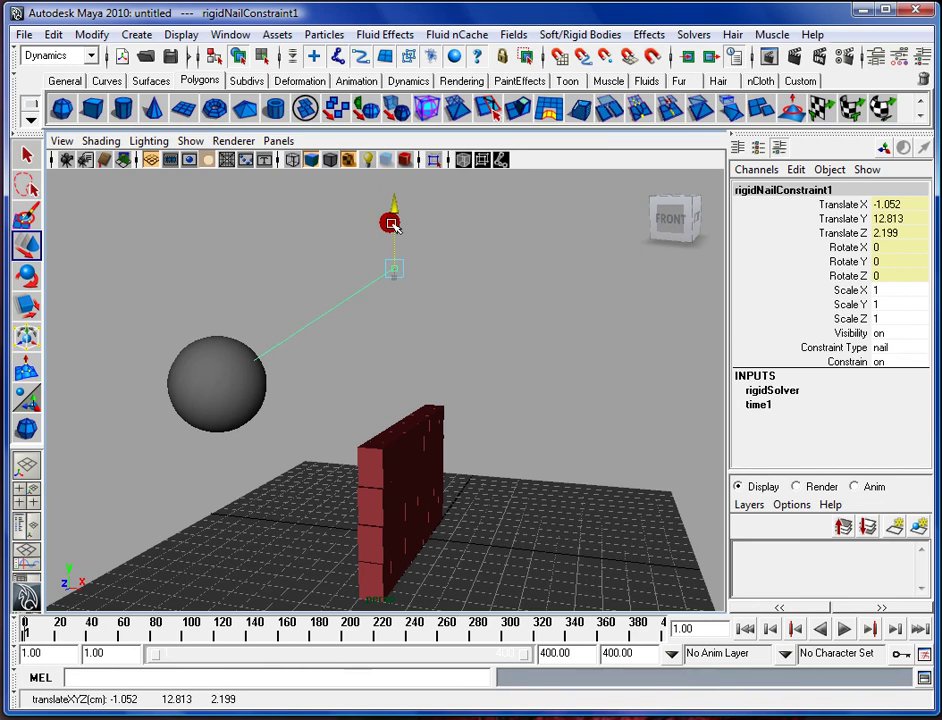
pyautogui.keyDown('alt'); pyautogui.moveTo(467, 347); pyautogui.dragTo(413, 357); pyautogui.keyUp('alt')
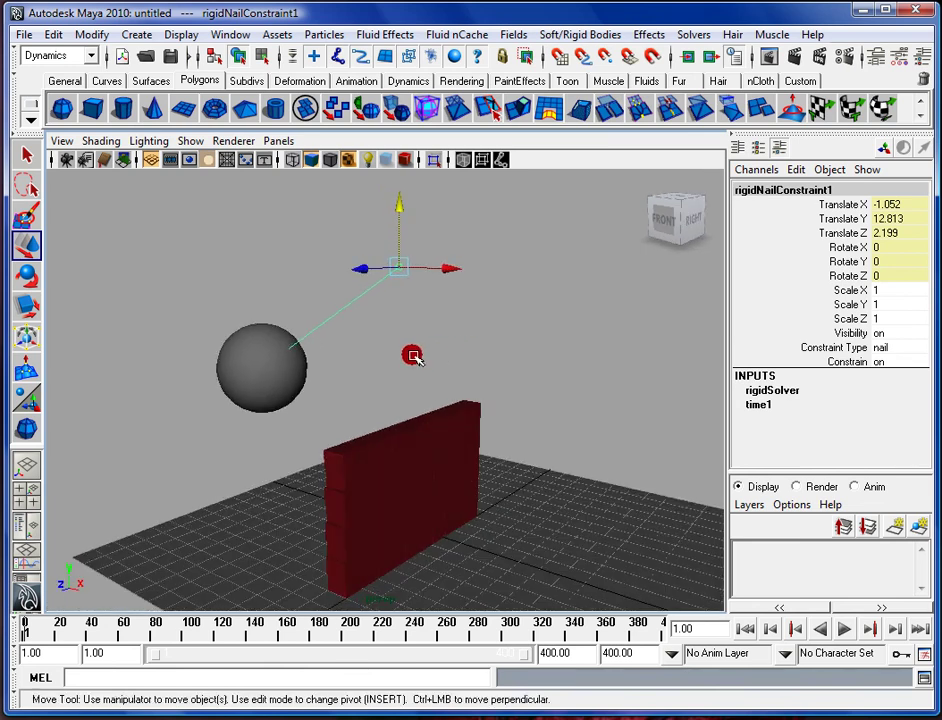
pyautogui.click(604, 35)
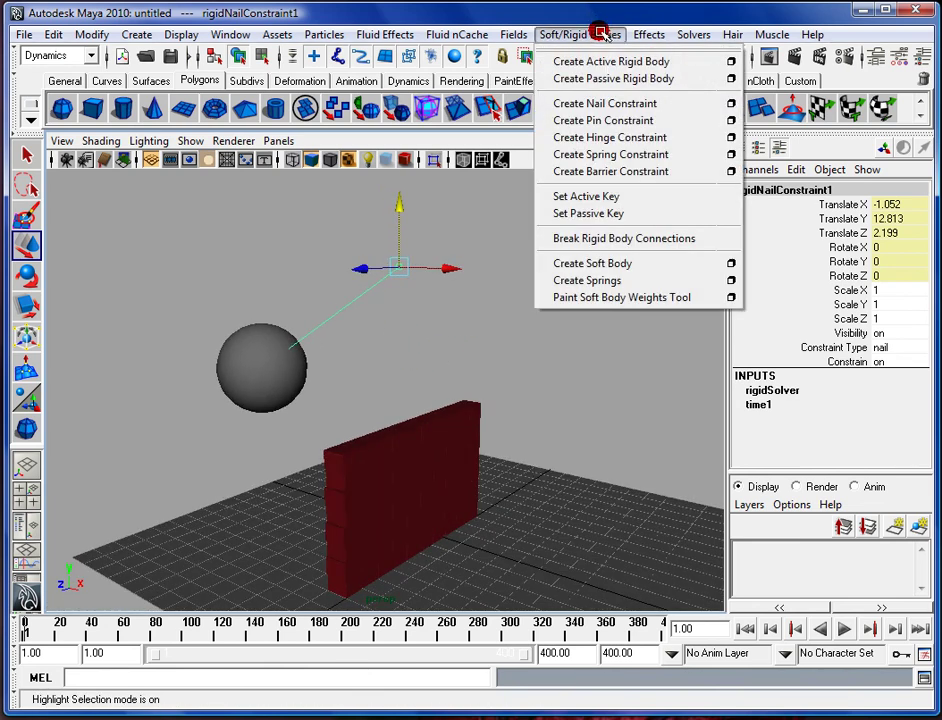
pyautogui.click(598, 30)
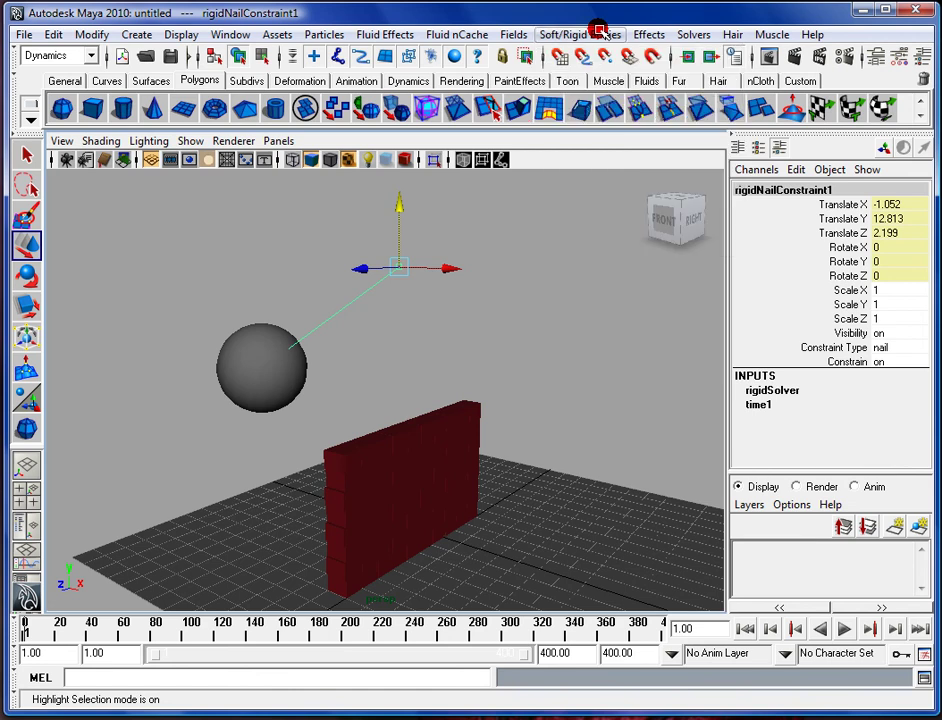
pyautogui.click(283, 372)
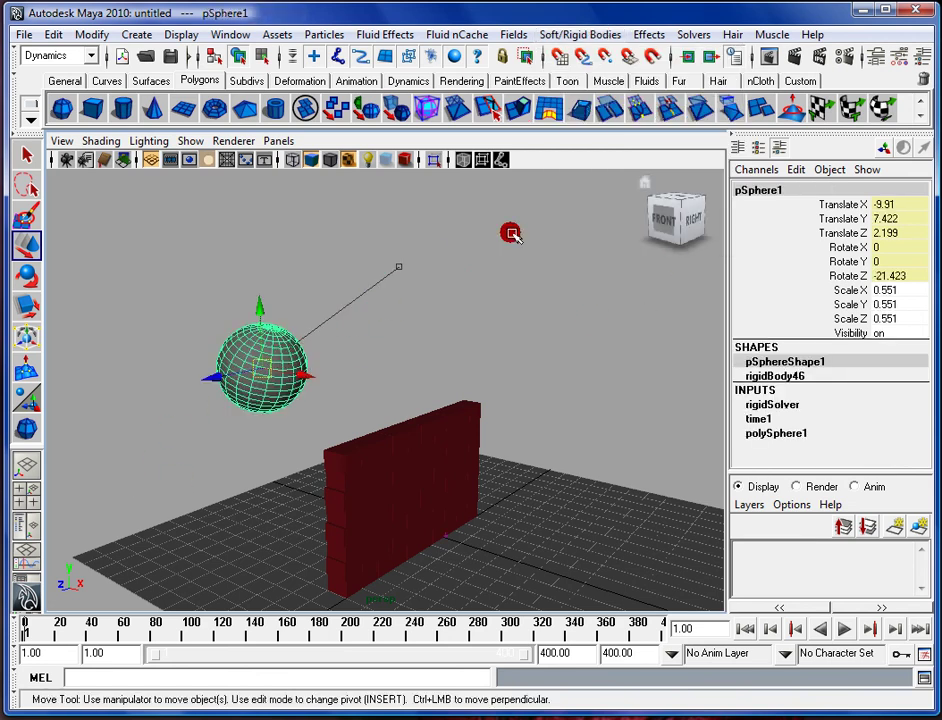
# Confirm the sphere's Mass is 100, hide its attributes, and orbit to a side-on view of the wall.
pyautogui.click(881, 55)
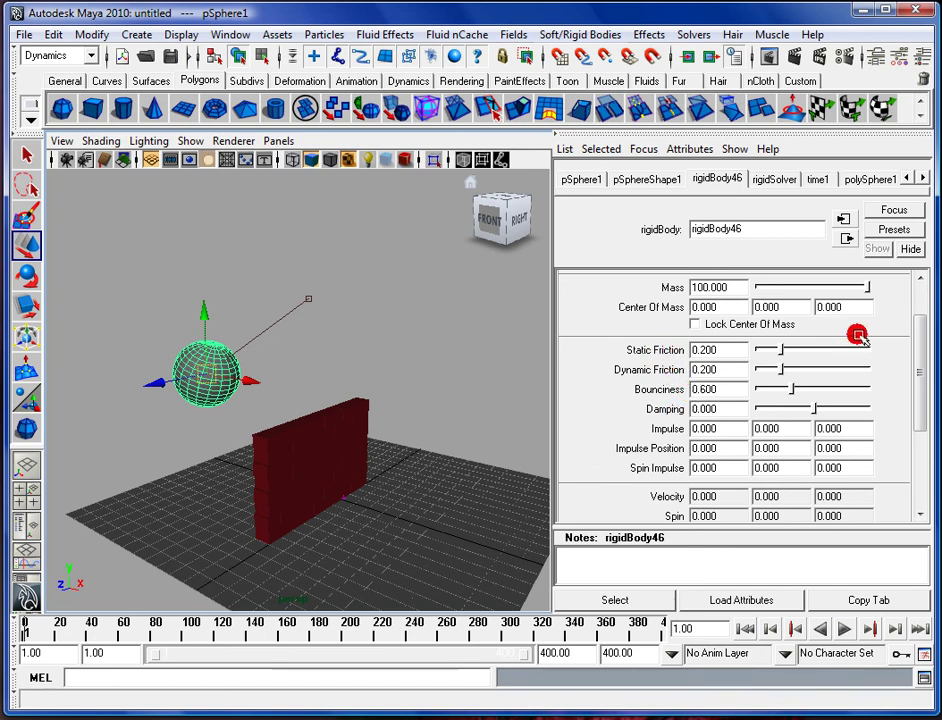
pyautogui.moveTo(925, 350); pyautogui.dragTo(919, 290)
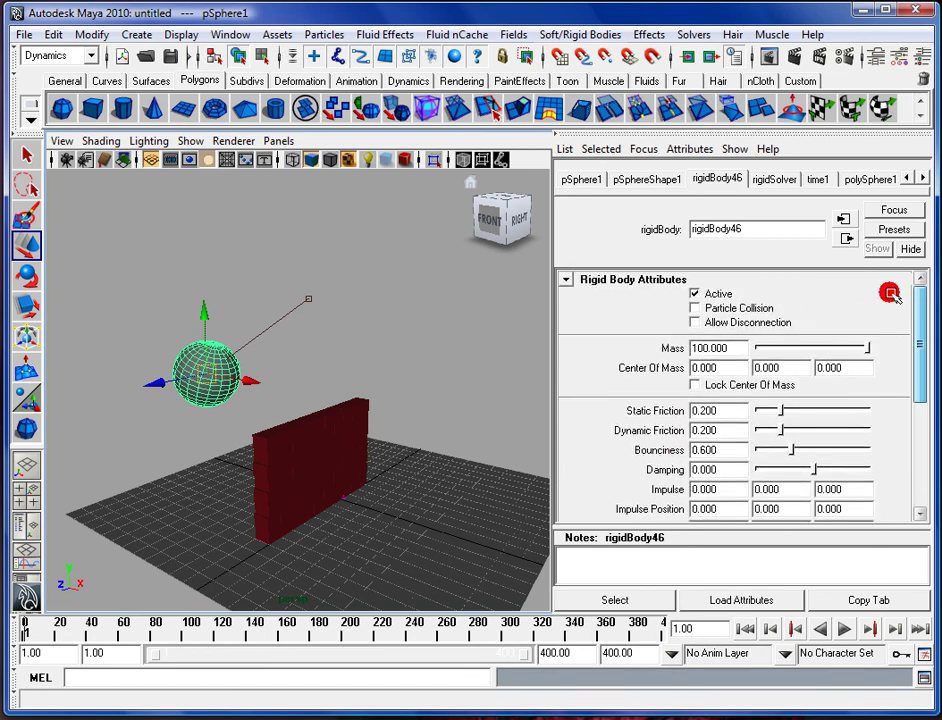
pyautogui.click(465, 300)
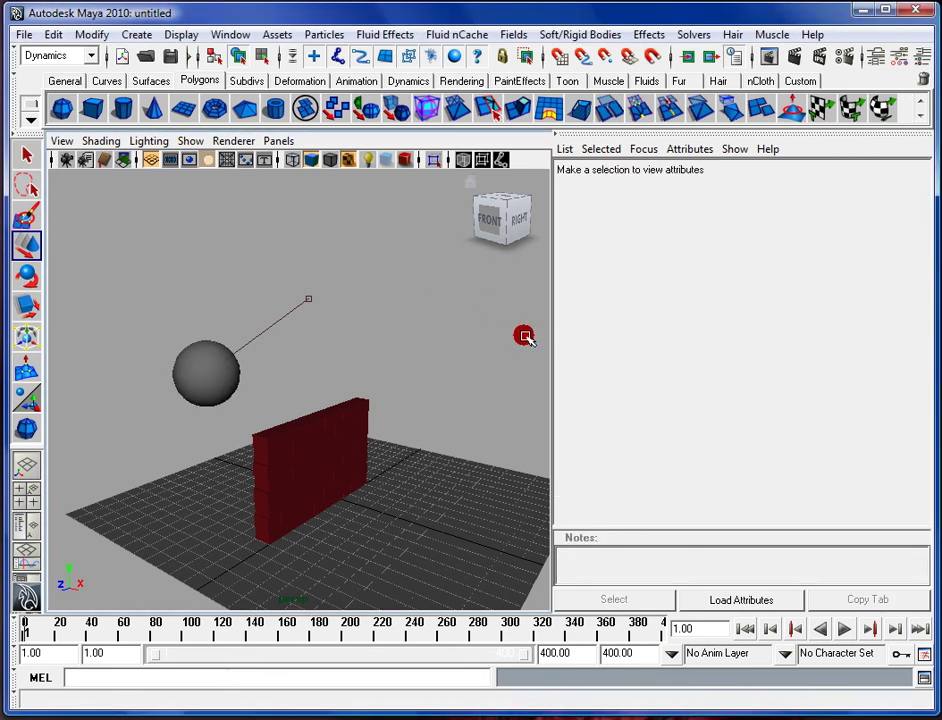
pyautogui.press('space')
pyautogui.press('space')
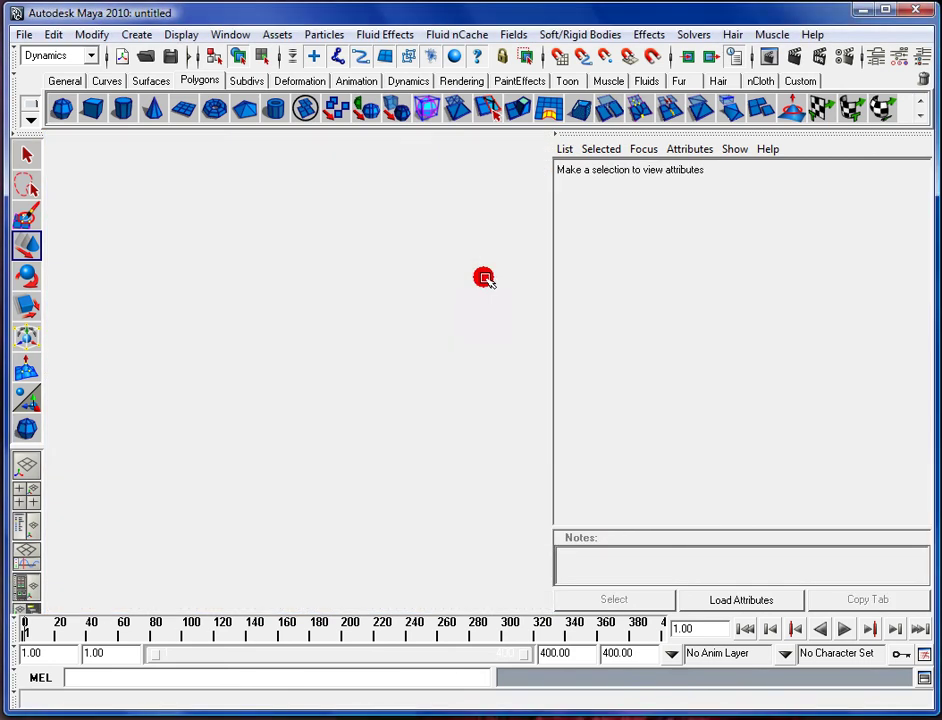
pyautogui.click(875, 57)
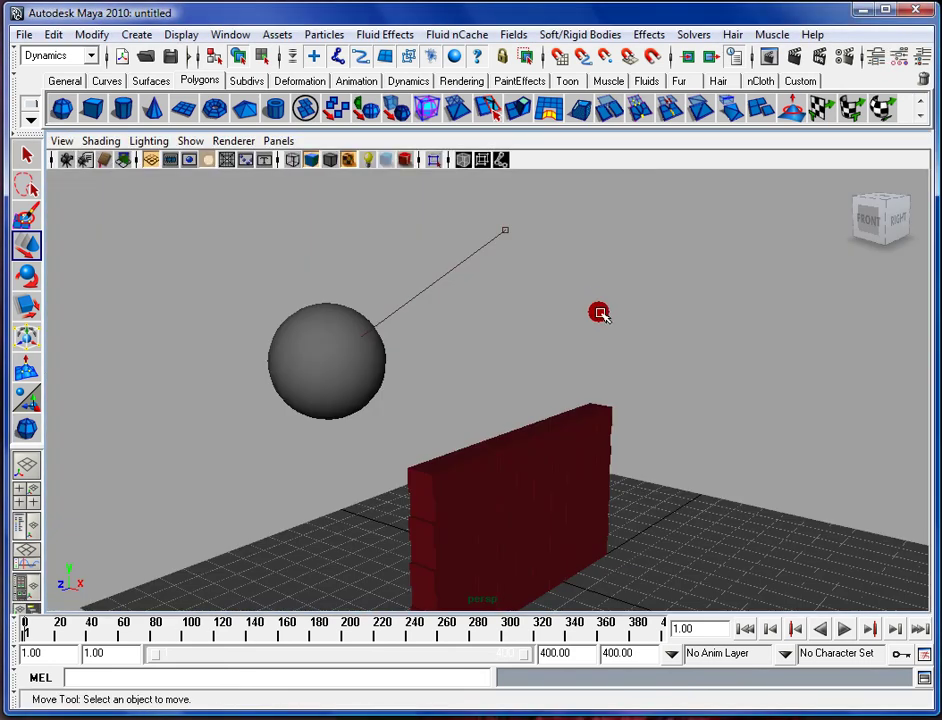
pyautogui.keyDown('alt'); pyautogui.moveTo(714, 372); pyautogui.dragTo(636, 370); pyautogui.keyUp('alt')
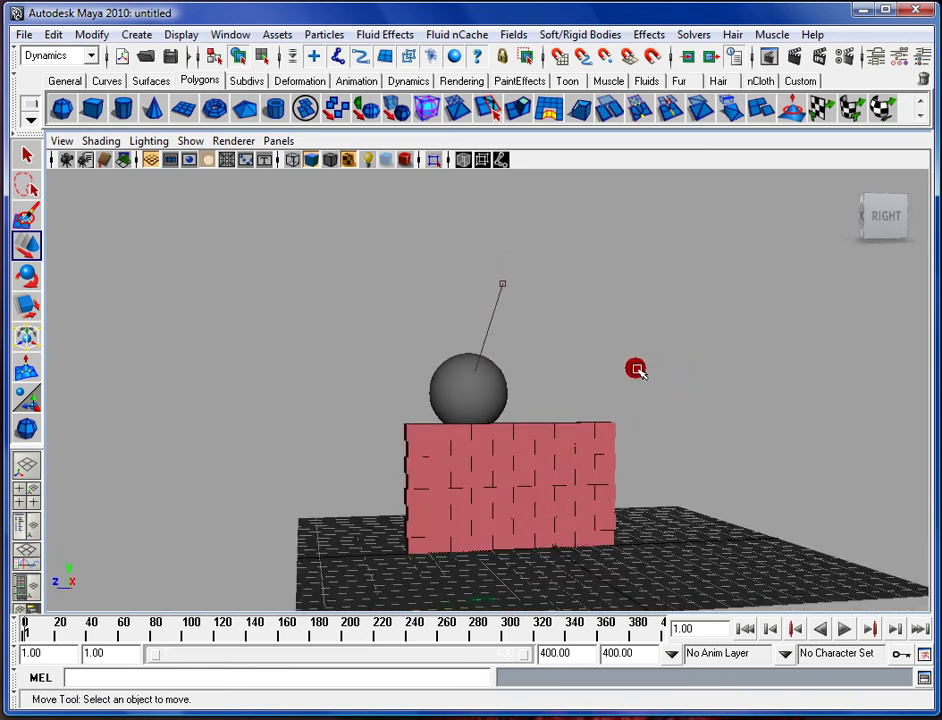